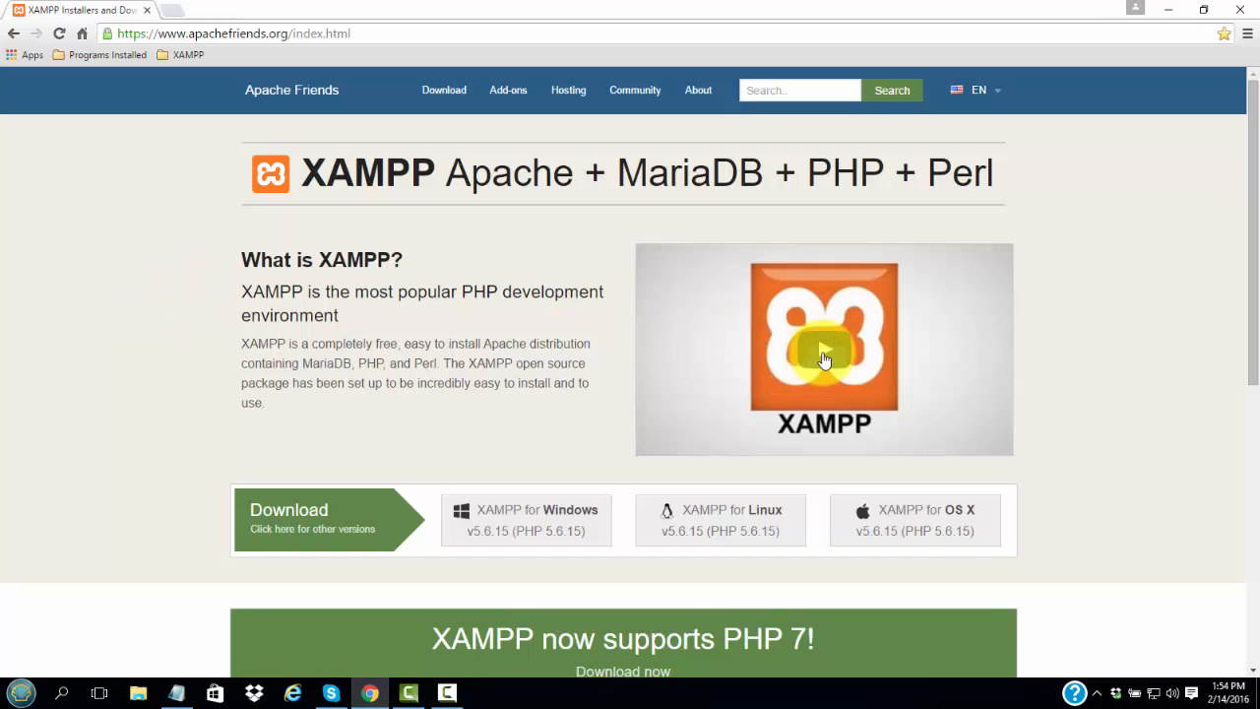
Play the XAMPP introduction video and download XAMPP for Windows v5.6.15 (PHP 5.6.15).
{"action": "left_click", "coordinate": [825, 355]}
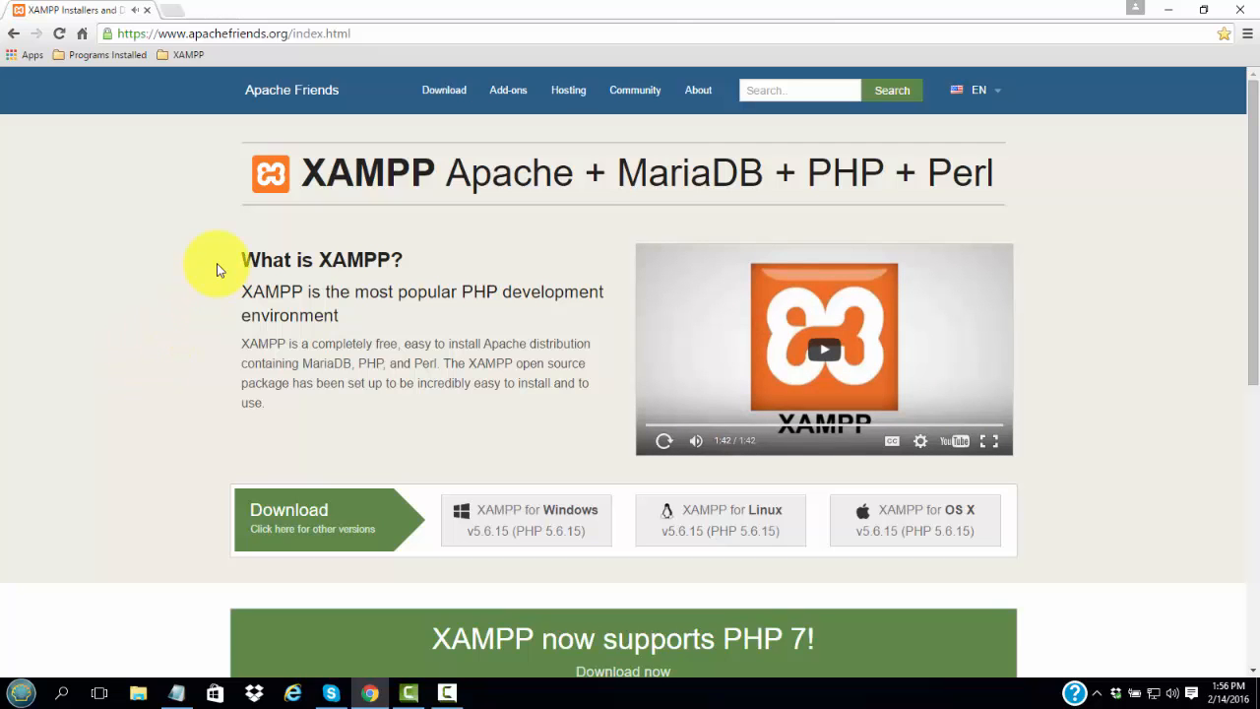
{"action": "left_click", "coordinate": [520, 520]}
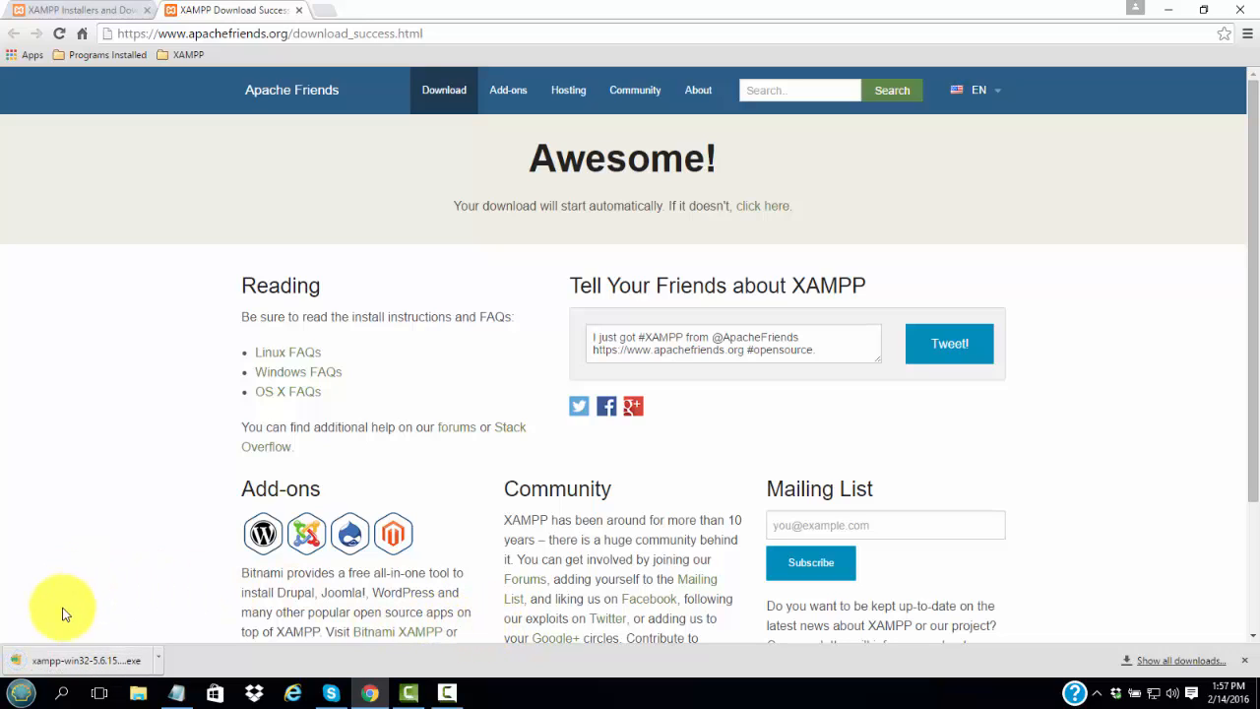
Show the downloaded xampp-win32-5.6.15-1-VC11-installer in its folder, run it as administrator and acknowledge the UAC warning.
{"action": "right_click", "coordinate": [79, 666]}
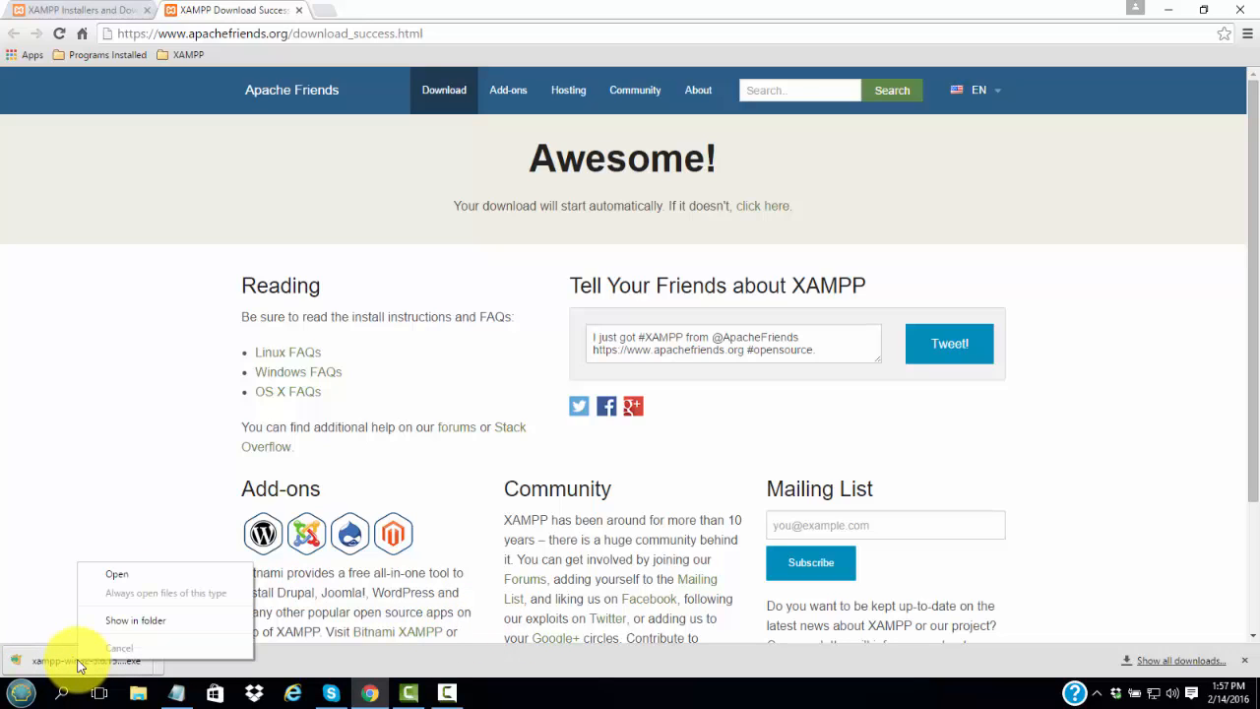
{"action": "left_click", "coordinate": [115, 621]}
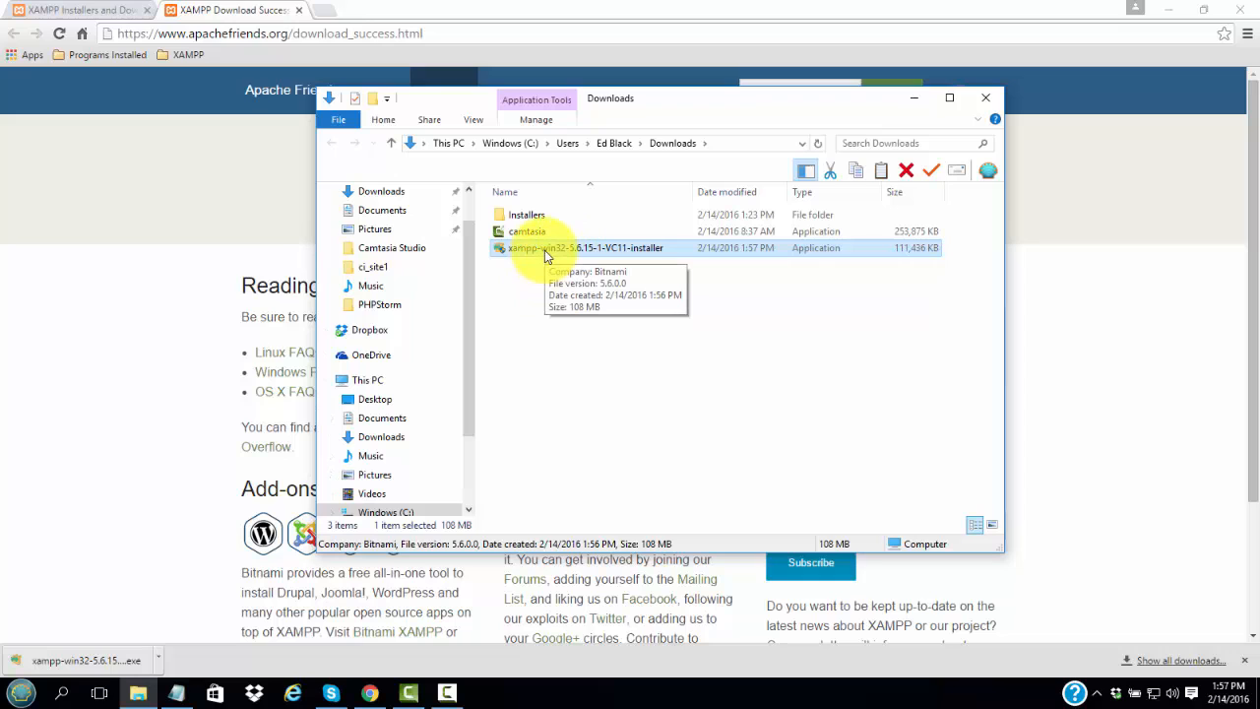
{"action": "right_click", "coordinate": [540, 249]}
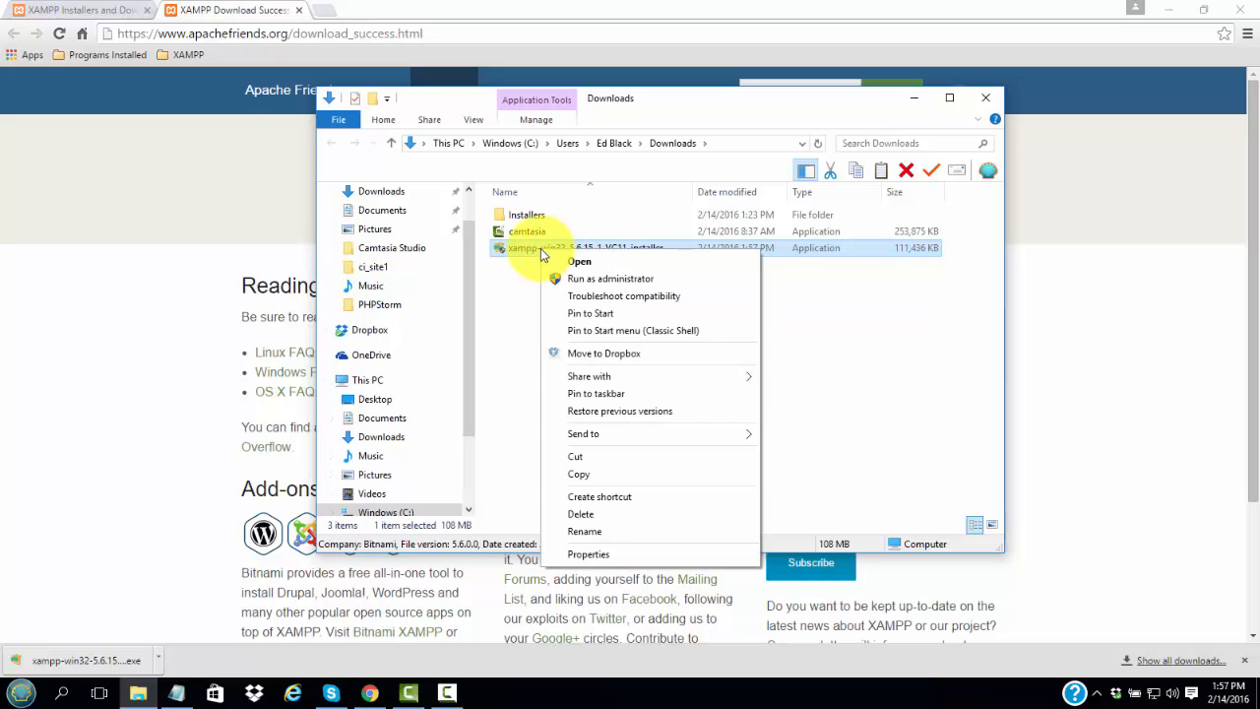
{"action": "left_click", "coordinate": [596, 284]}
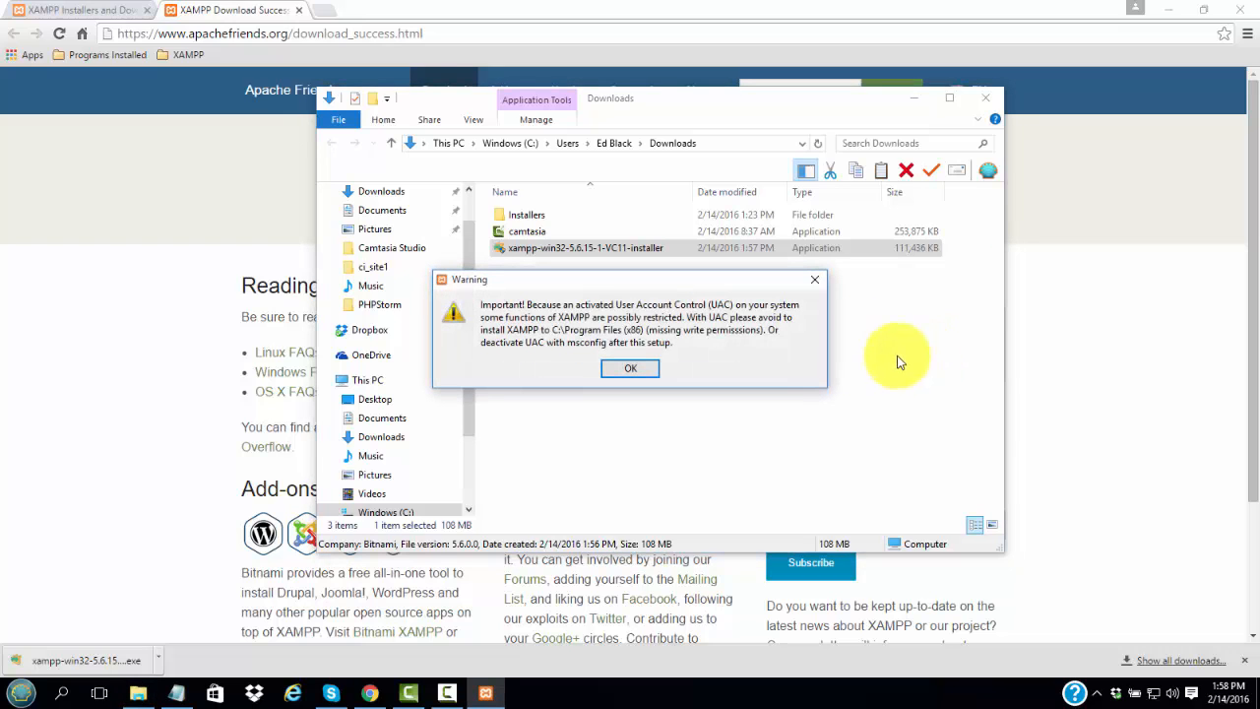
{"action": "left_click", "coordinate": [626, 369]}
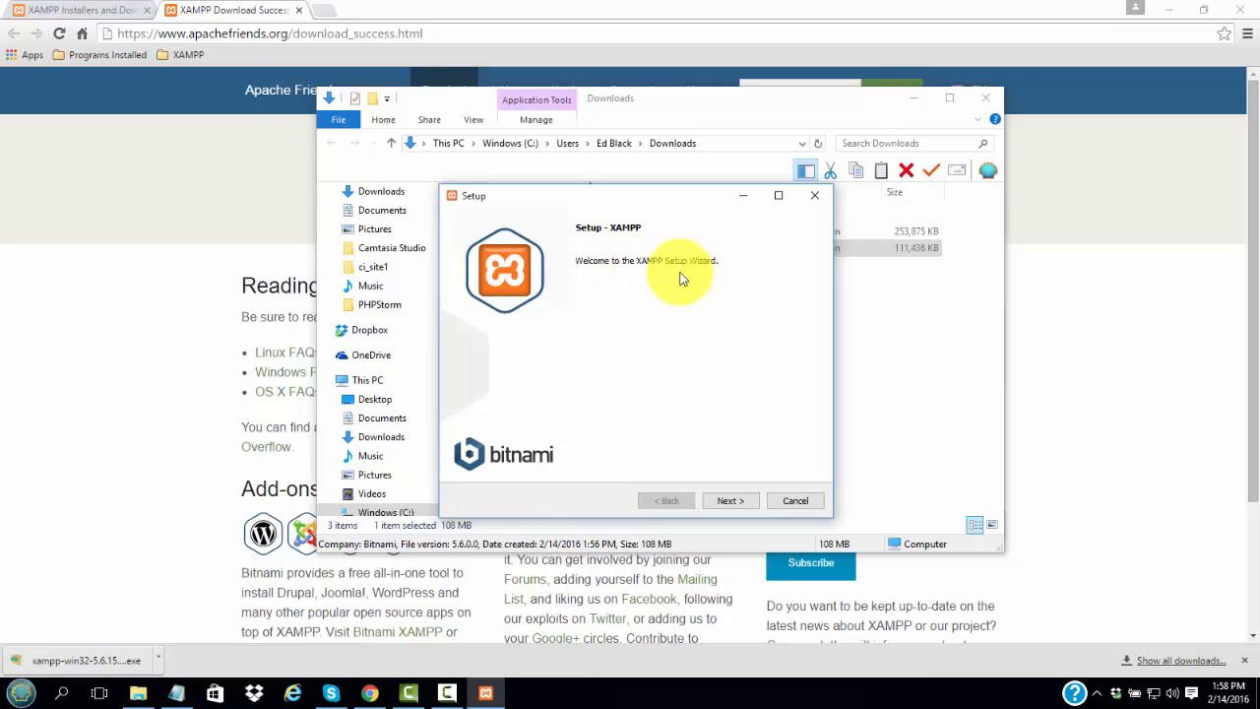
Install XAMPP with all components into C:\xampp, with the option to learn more about Bitnami for XAMPP turned off.
{"action": "left_click", "coordinate": [729, 500]}
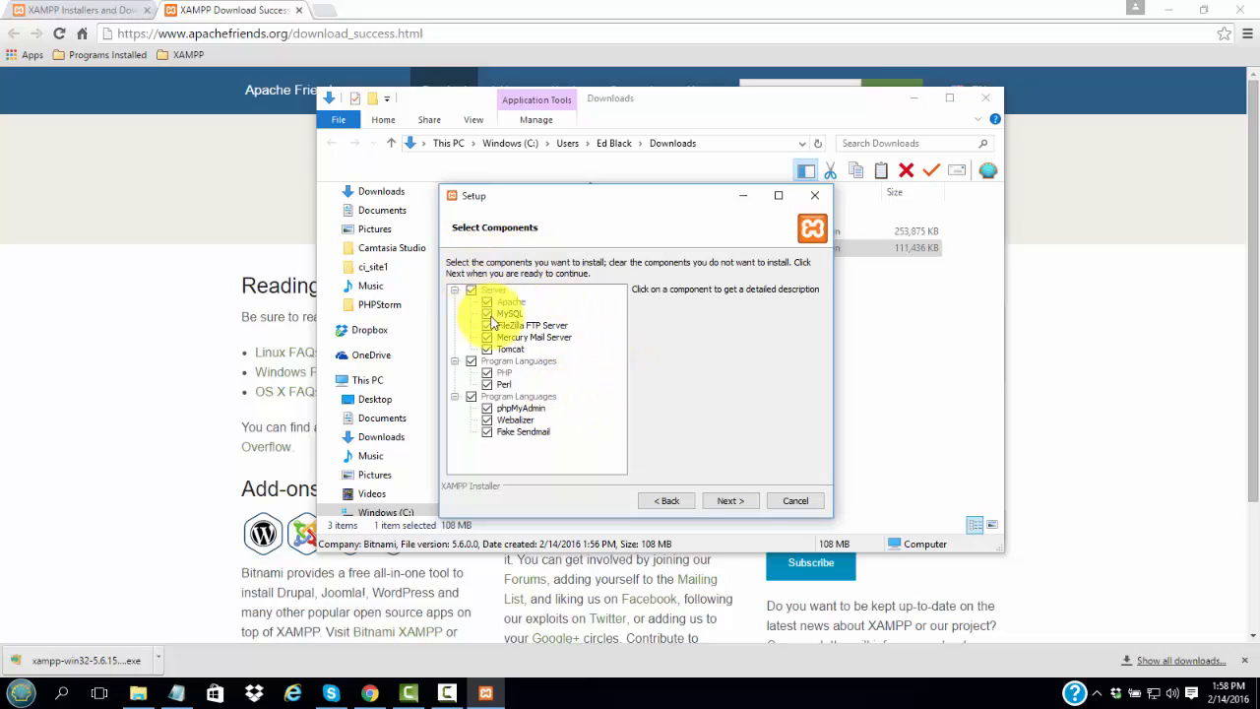
{"action": "left_click", "coordinate": [724, 502]}
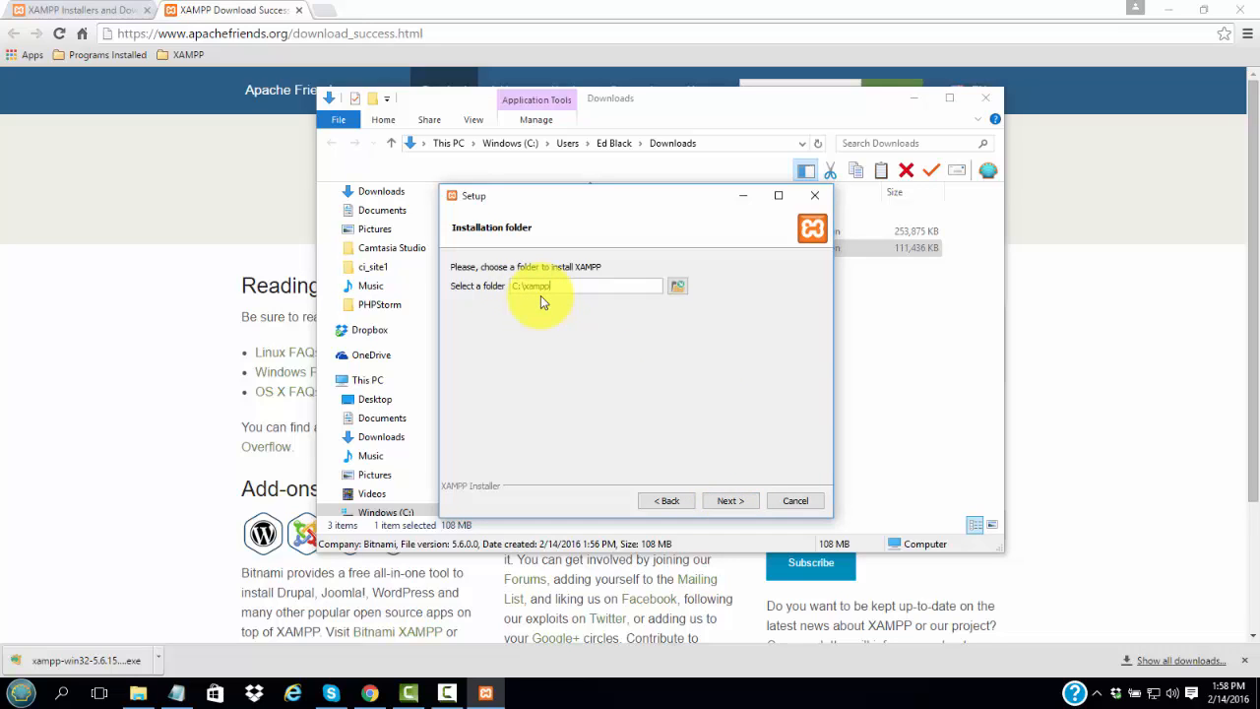
{"action": "left_click", "coordinate": [739, 502]}
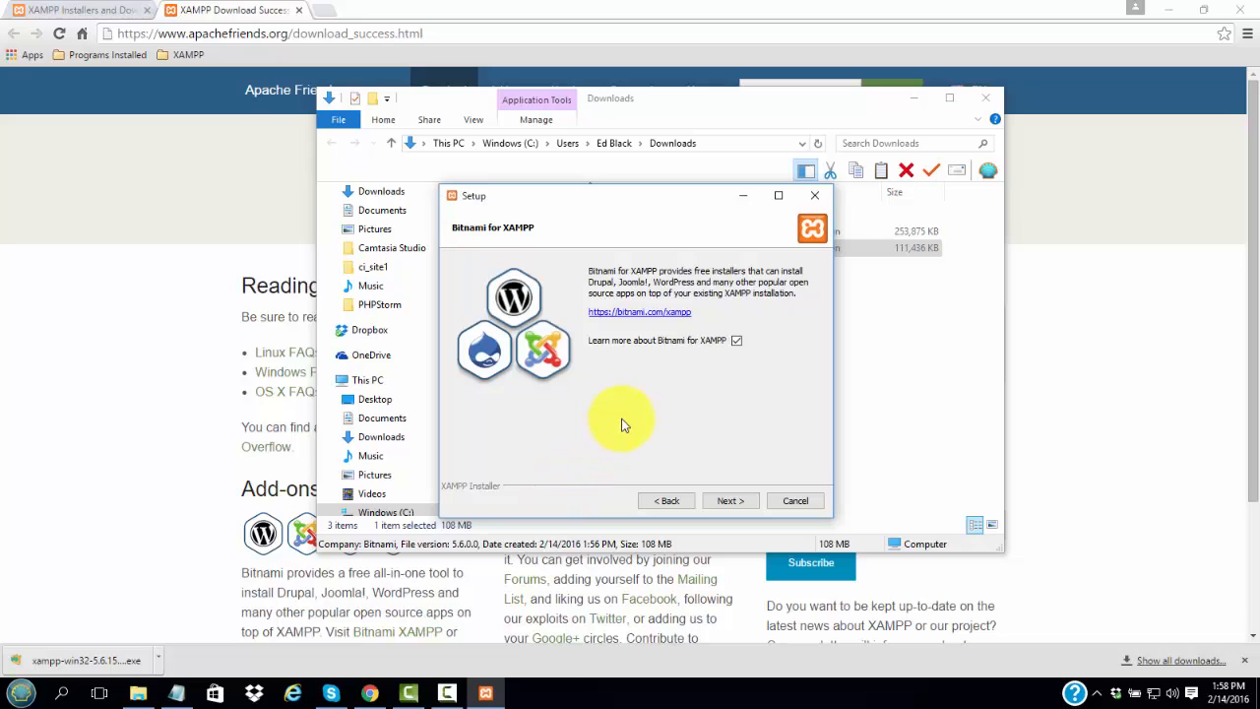
{"action": "left_click", "coordinate": [738, 341]}
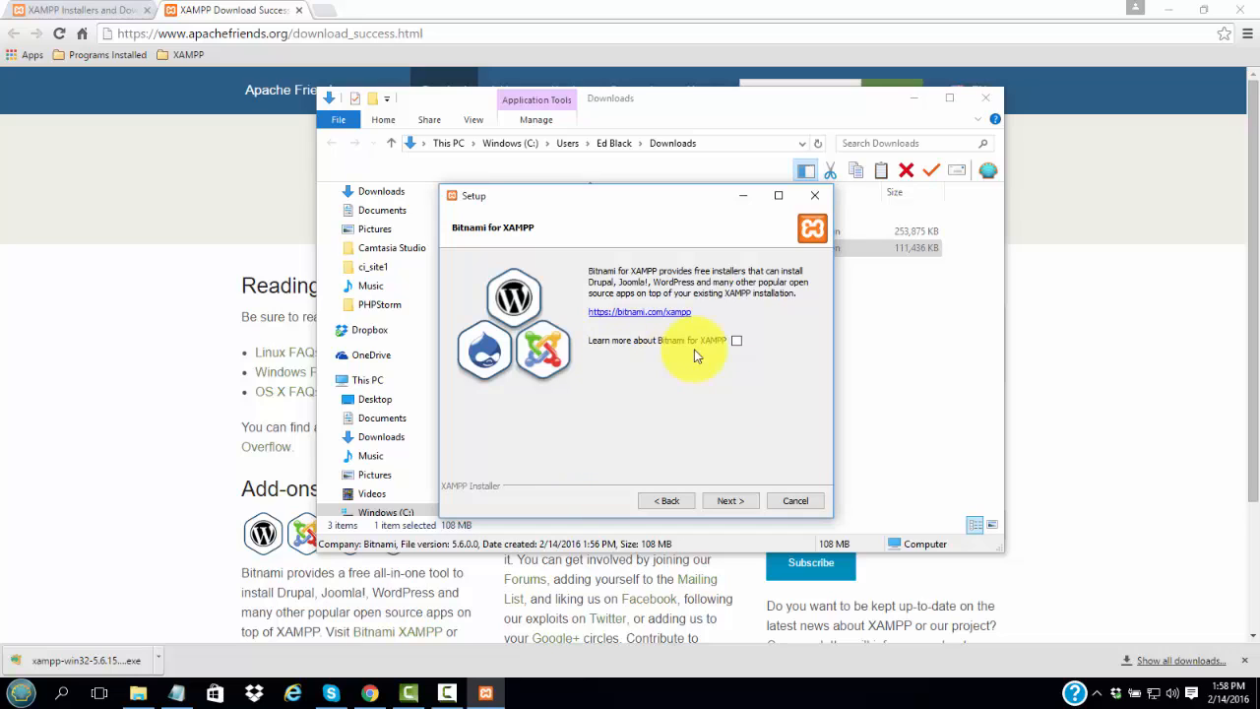
{"action": "left_click", "coordinate": [730, 500]}
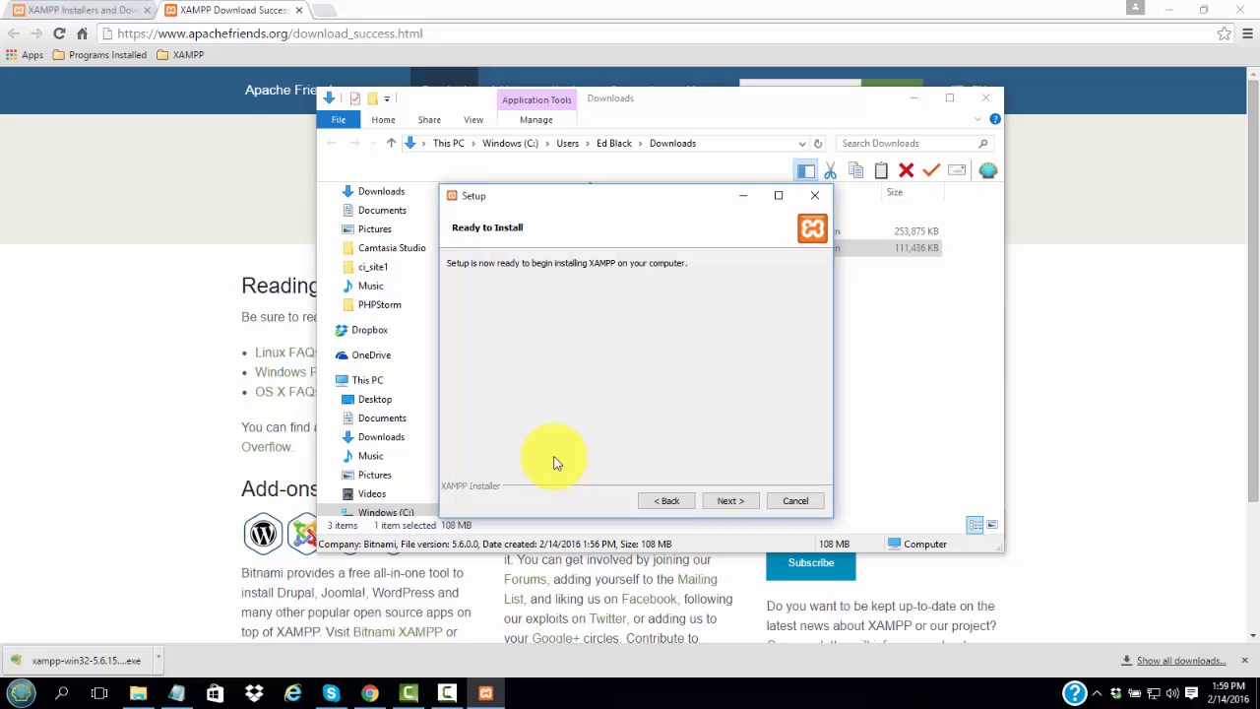
{"action": "left_click", "coordinate": [729, 501]}
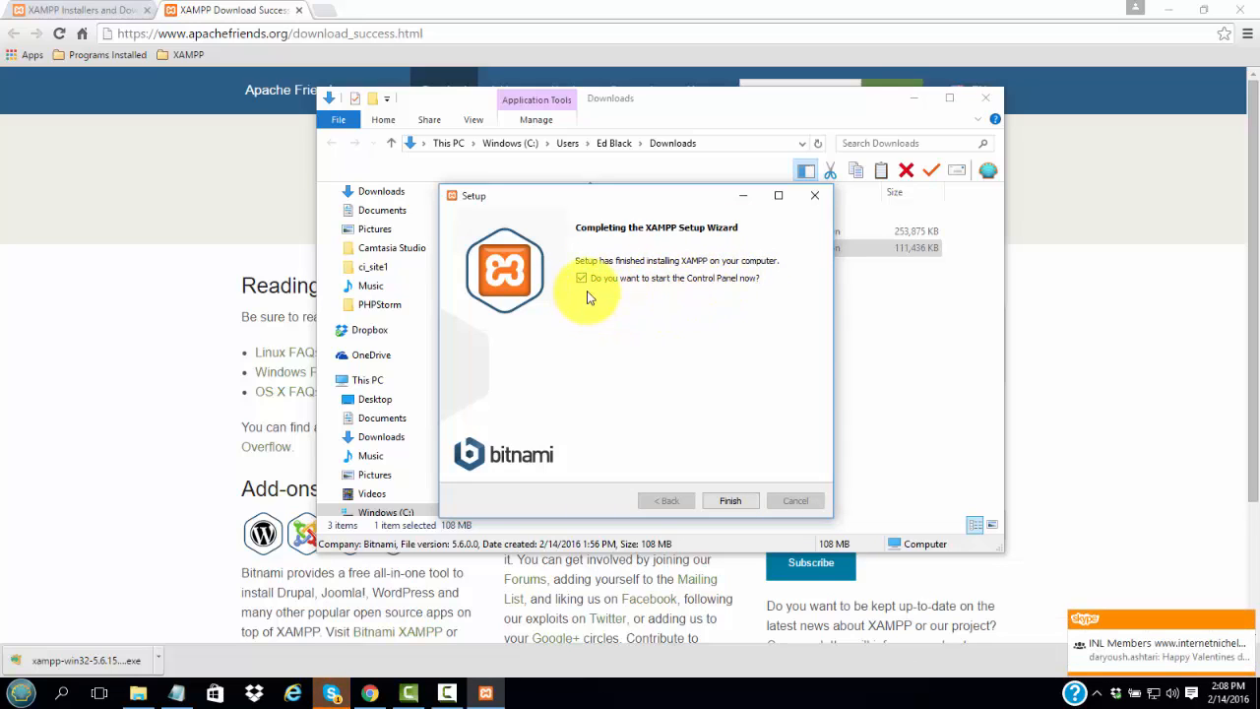
Finish the setup with the Control Panel set to start, and clear away the Downloads, browser and Notepad windows.
{"action": "left_click", "coordinate": [729, 501]}
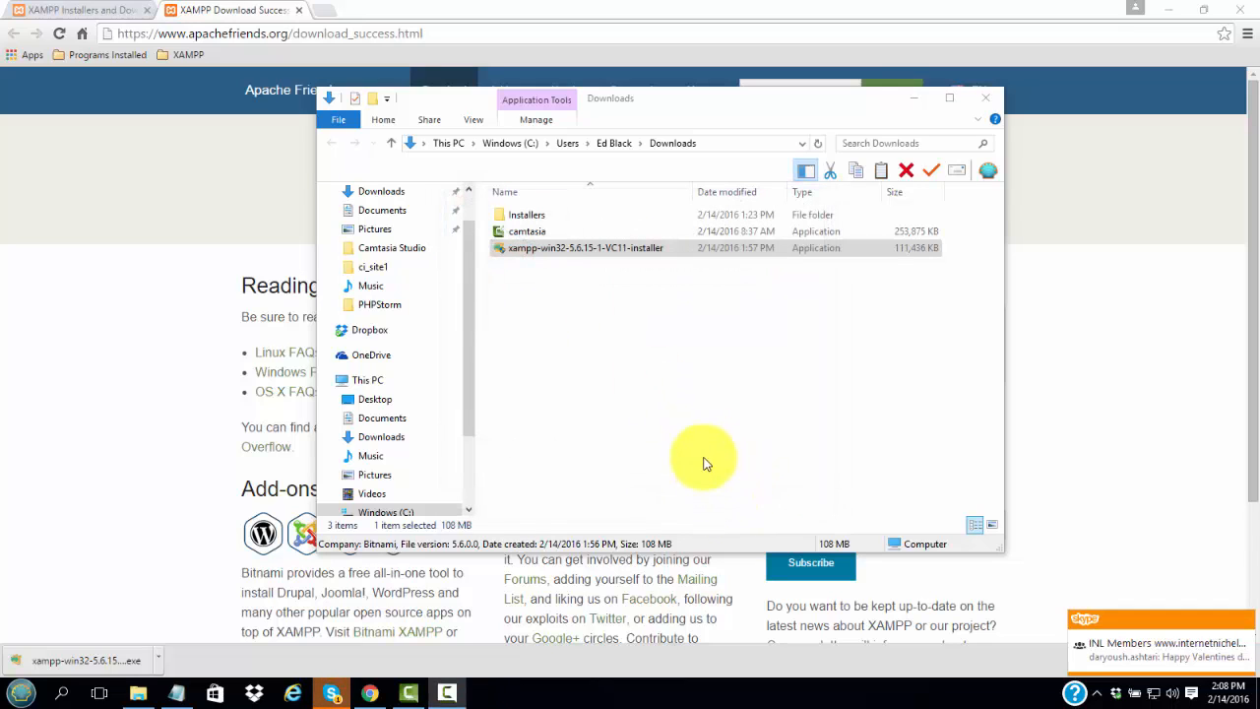
{"action": "left_click", "coordinate": [985, 98]}
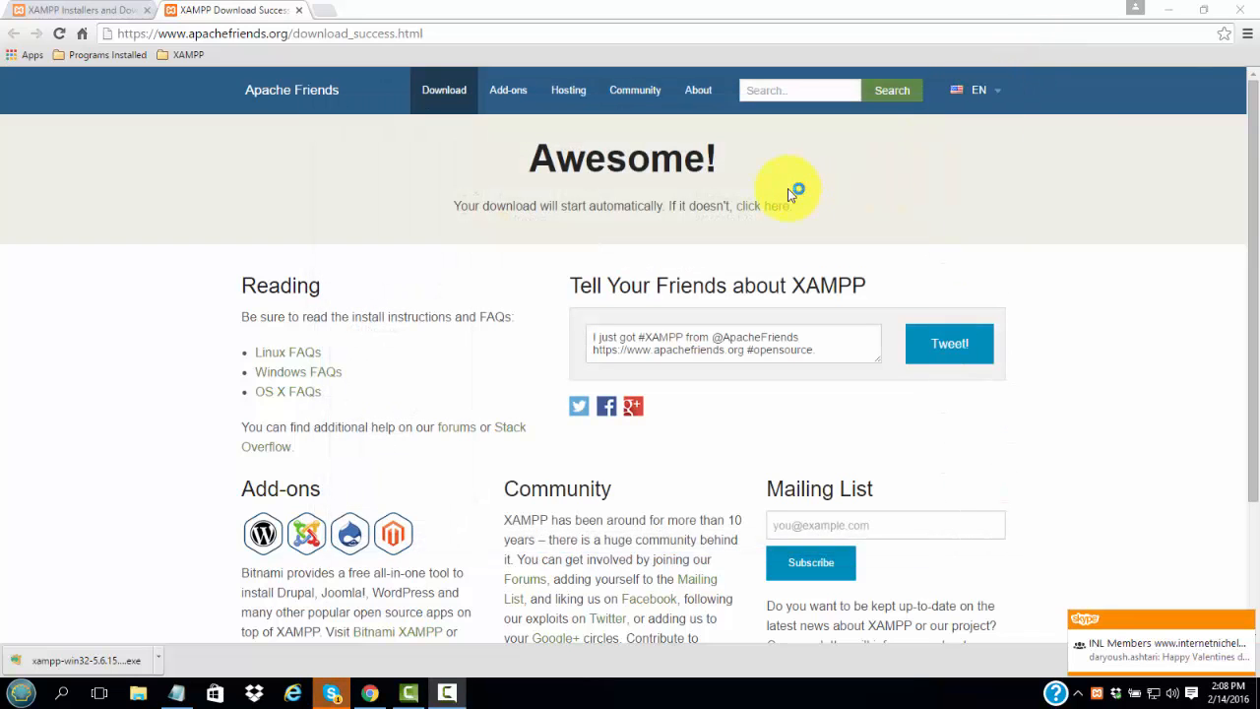
{"action": "left_click", "coordinate": [1169, 13]}
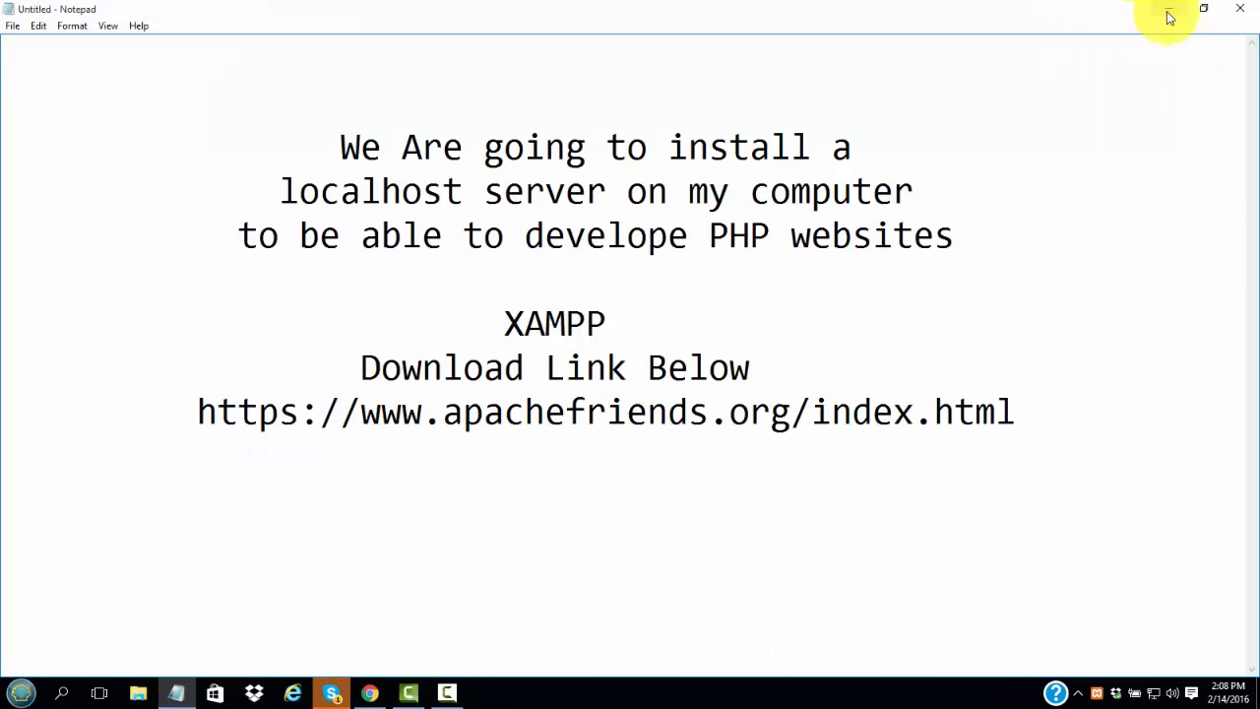
{"action": "left_click", "coordinate": [1162, 15]}
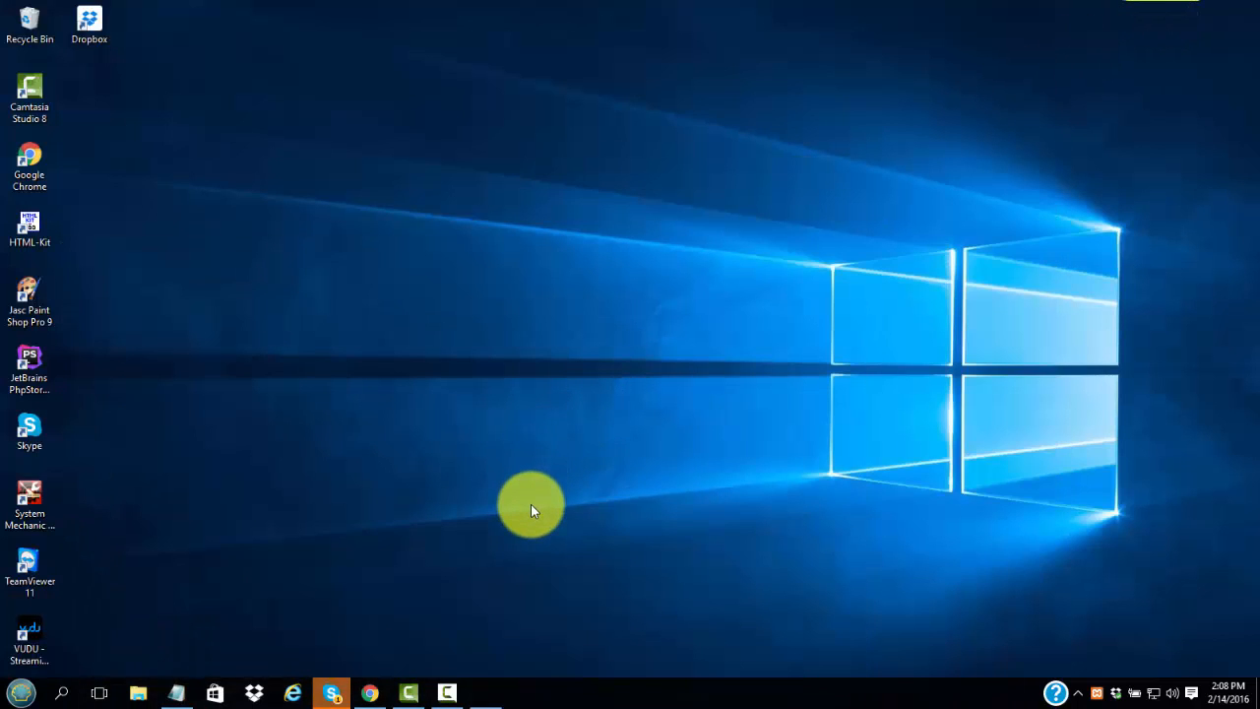
{"action": "left_click_drag", "start_coordinate": [240, 14], "coordinate": [573, 134]}
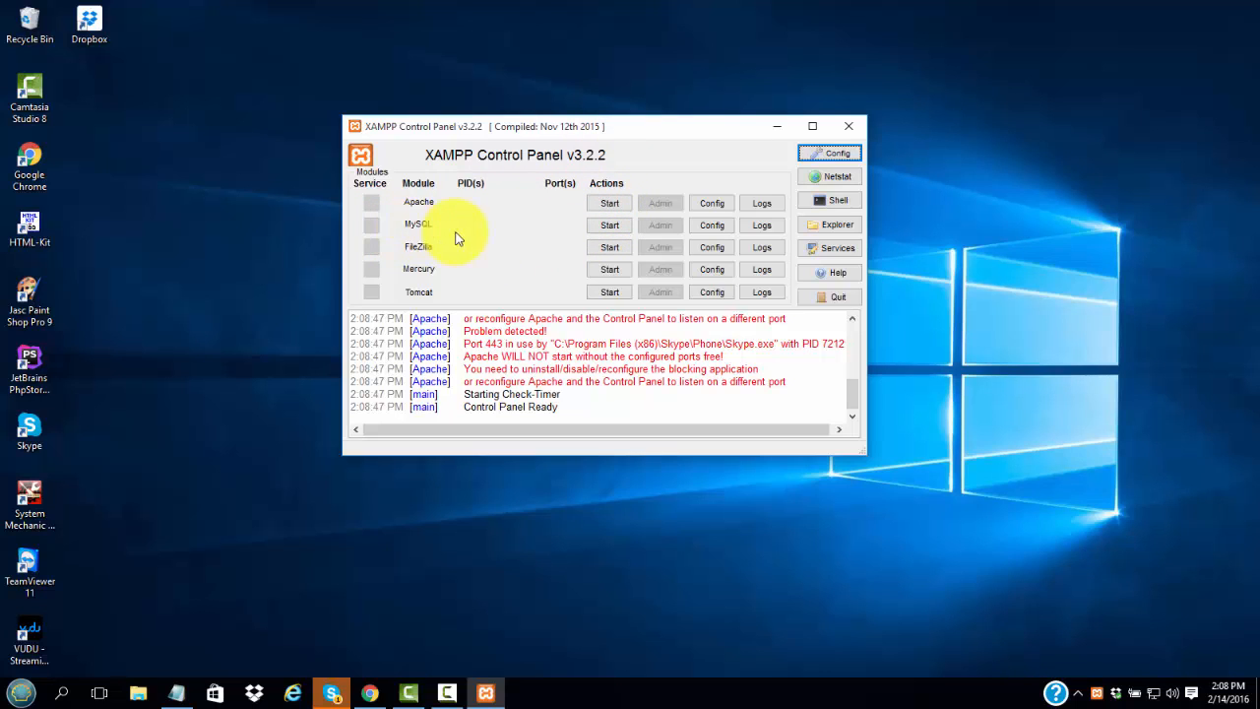
Try to start the Apache module from the XAMPP Control Panel.
{"action": "left_click", "coordinate": [609, 204]}
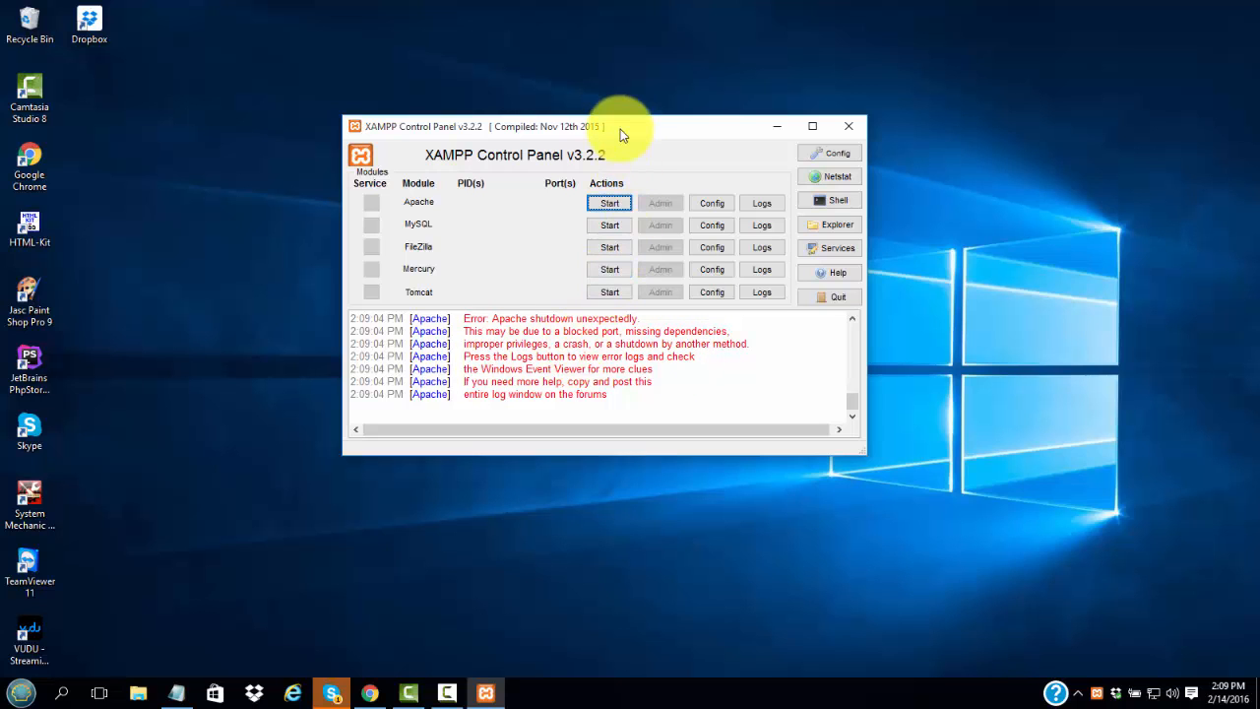
{"action": "left_click_drag", "start_coordinate": [620, 131], "coordinate": [625, 151]}
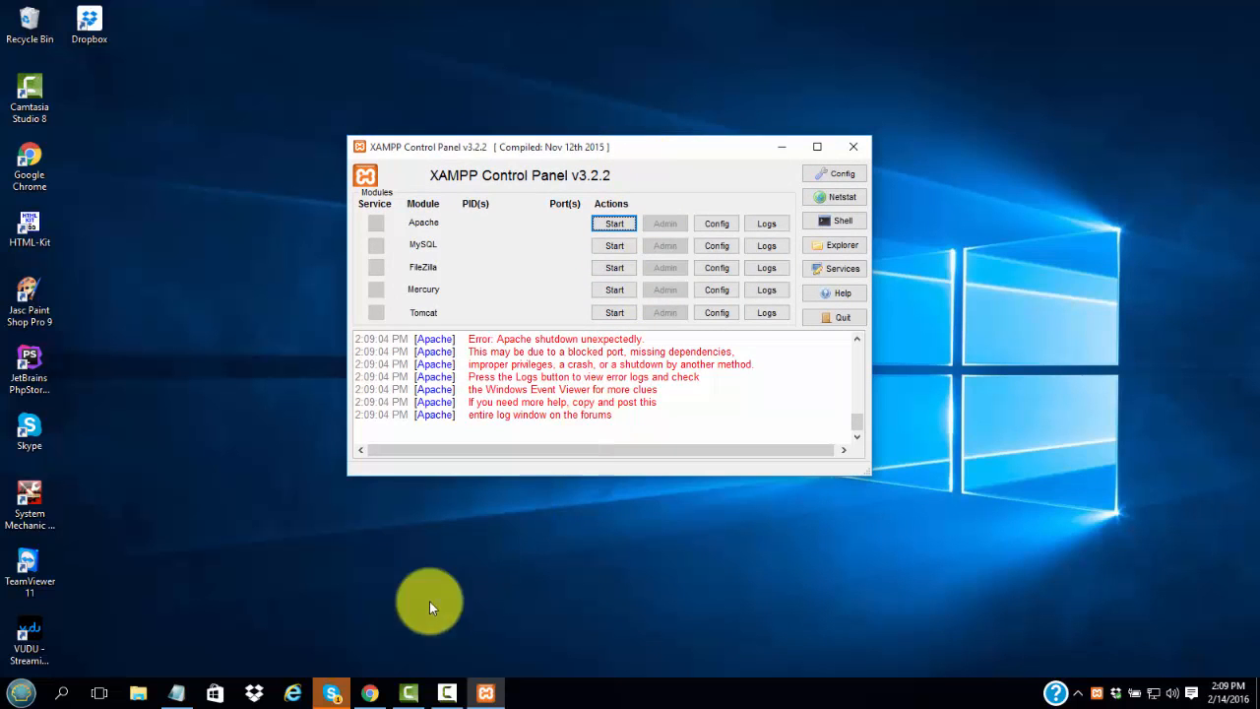
Switch to Skype, disable the use of ports 80 and 443 for additional incoming connections, and save the options.
{"action": "left_click", "coordinate": [335, 694]}
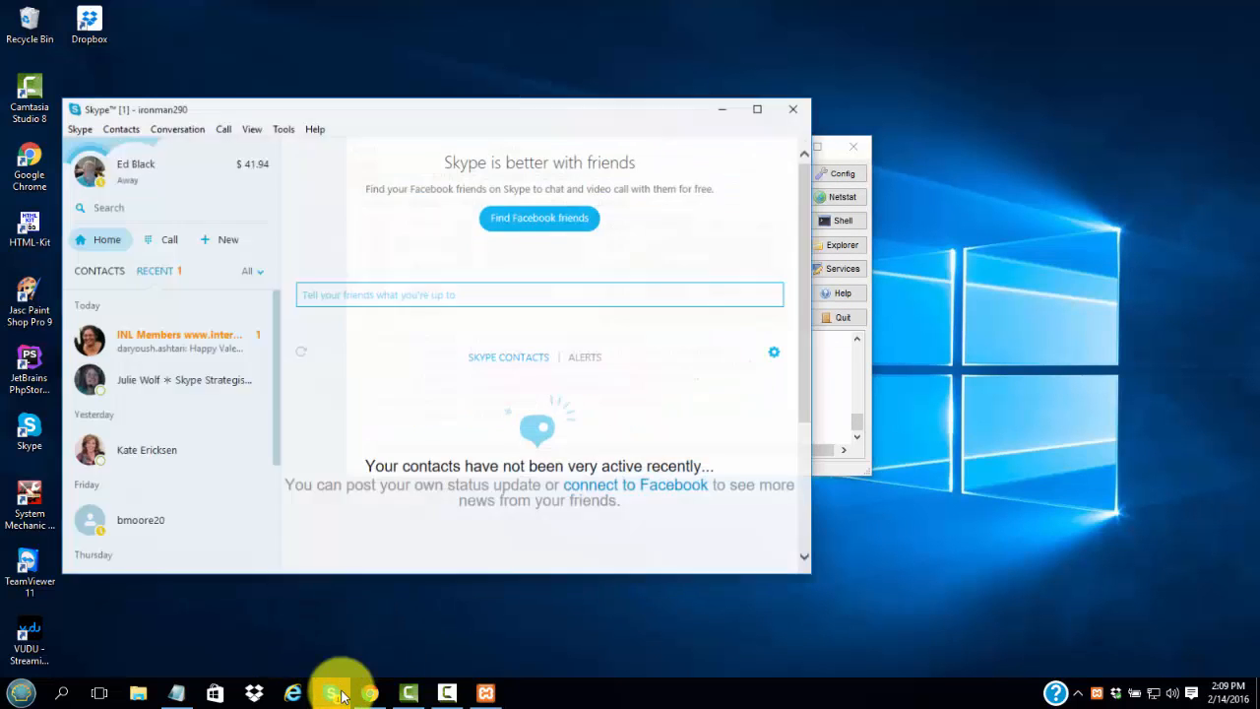
{"action": "left_click", "coordinate": [282, 122]}
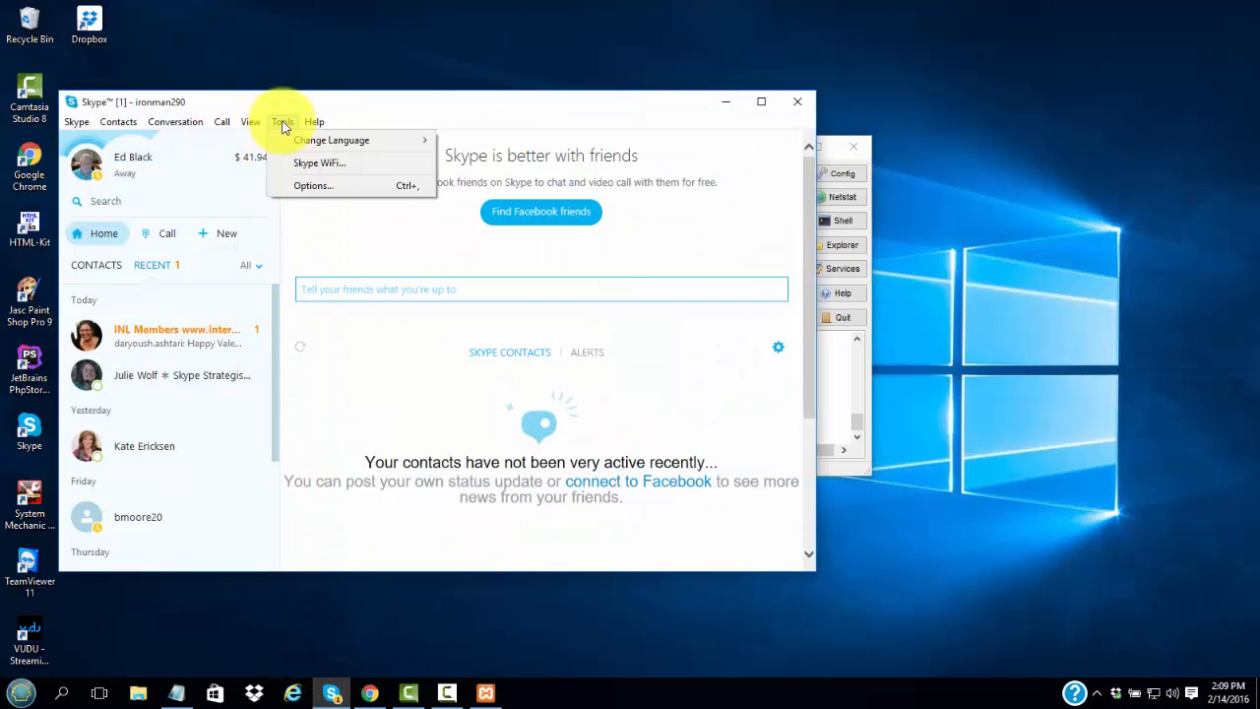
{"action": "left_click", "coordinate": [309, 188]}
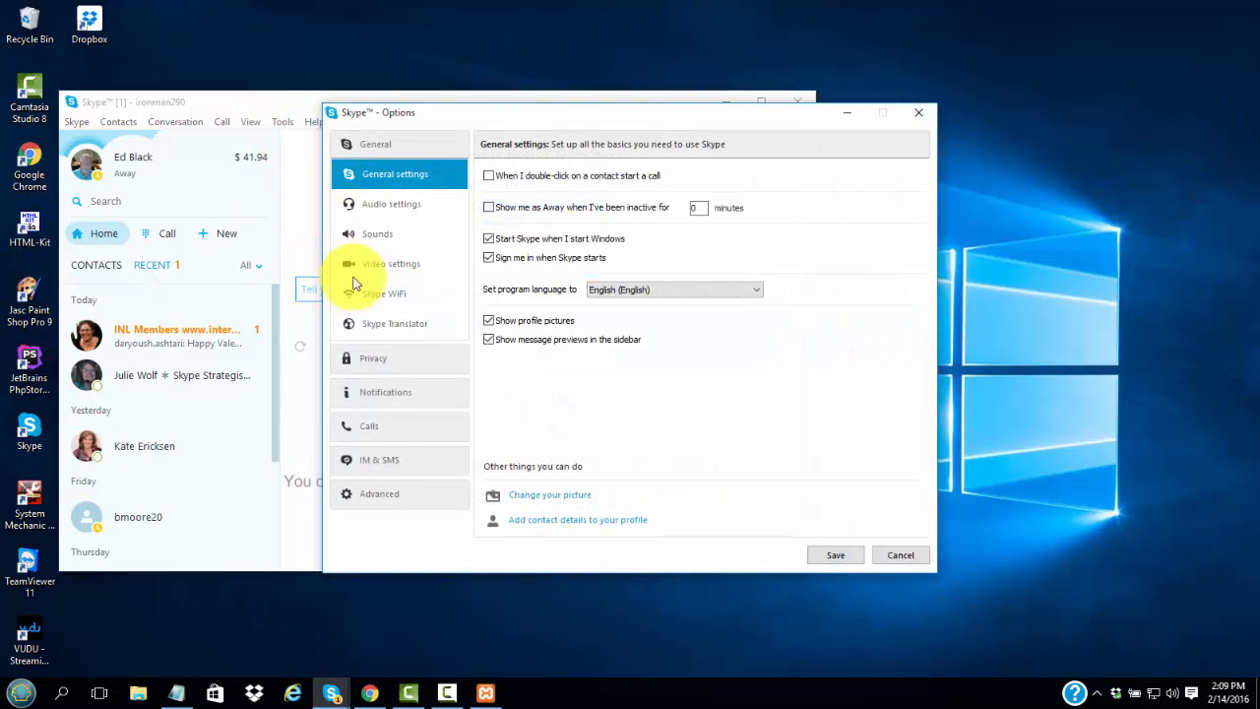
{"action": "left_click", "coordinate": [384, 495]}
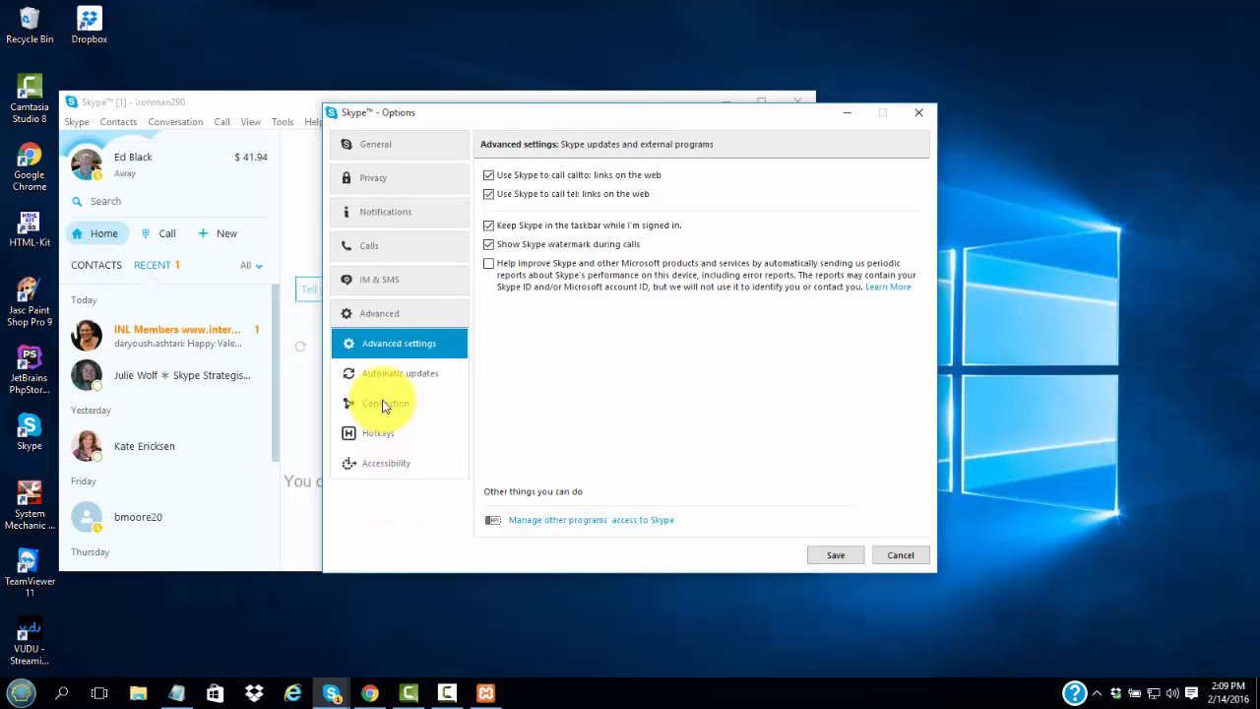
{"action": "left_click", "coordinate": [385, 404]}
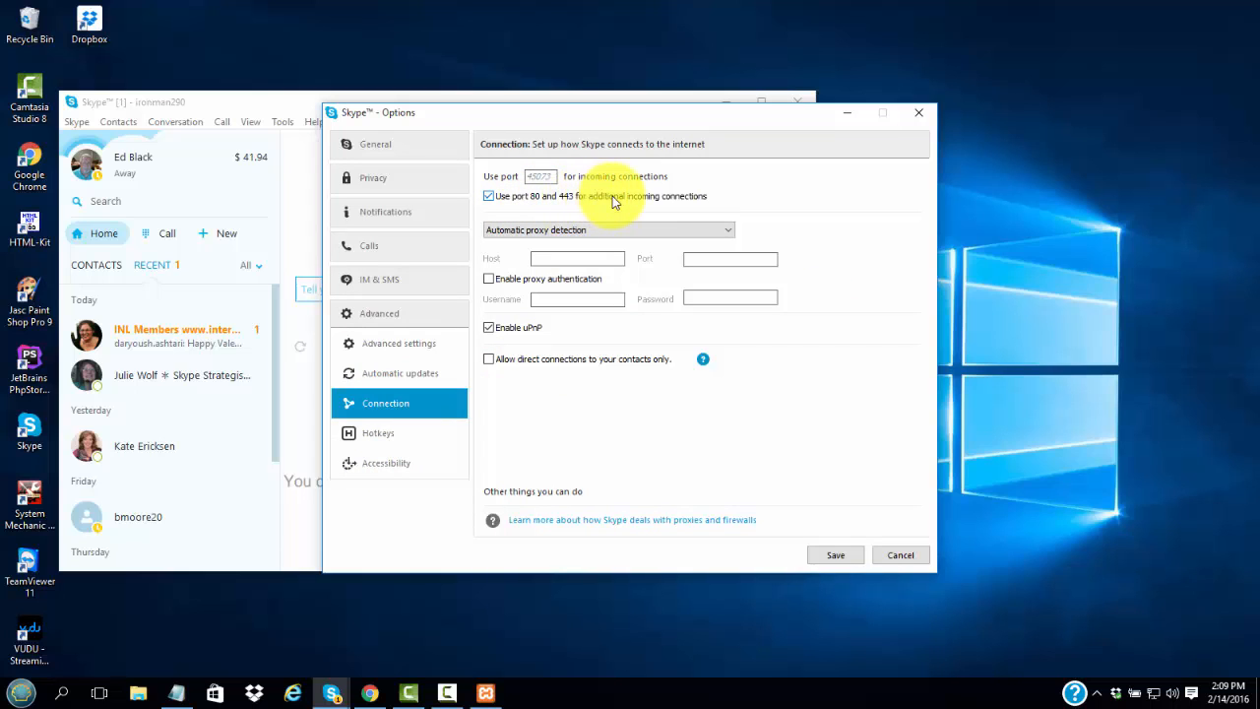
{"action": "left_click", "coordinate": [489, 198]}
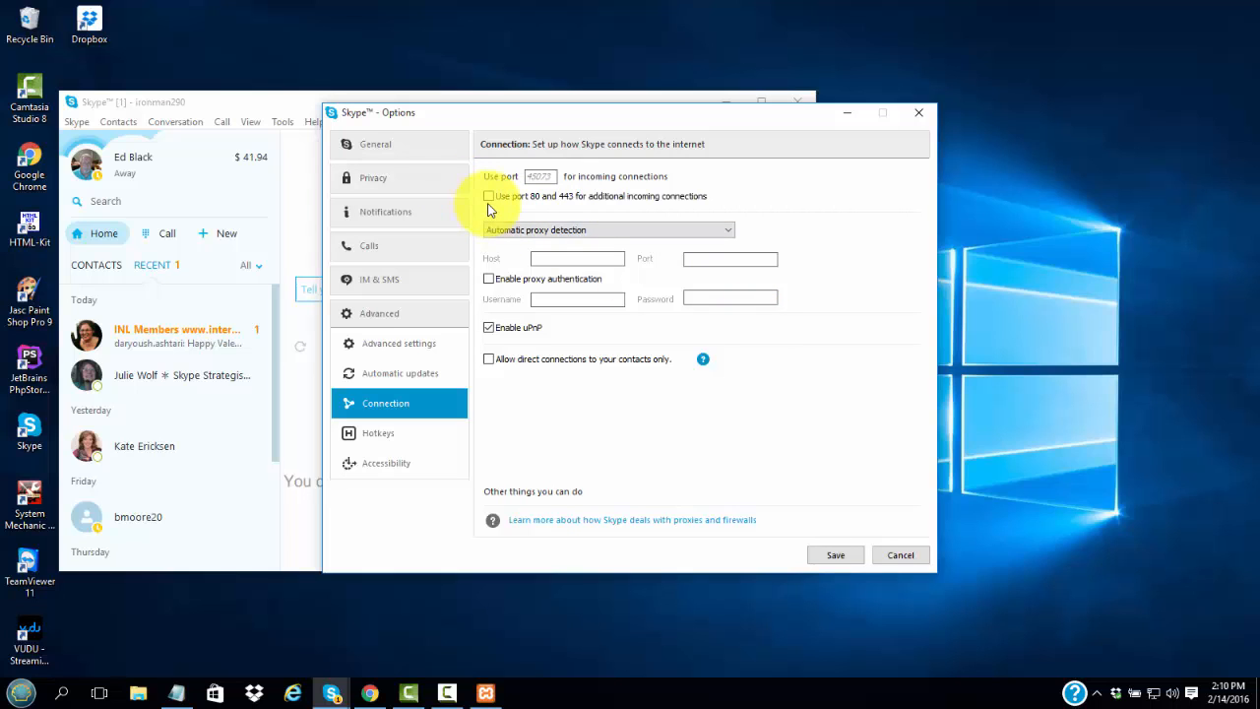
{"action": "left_click", "coordinate": [832, 554]}
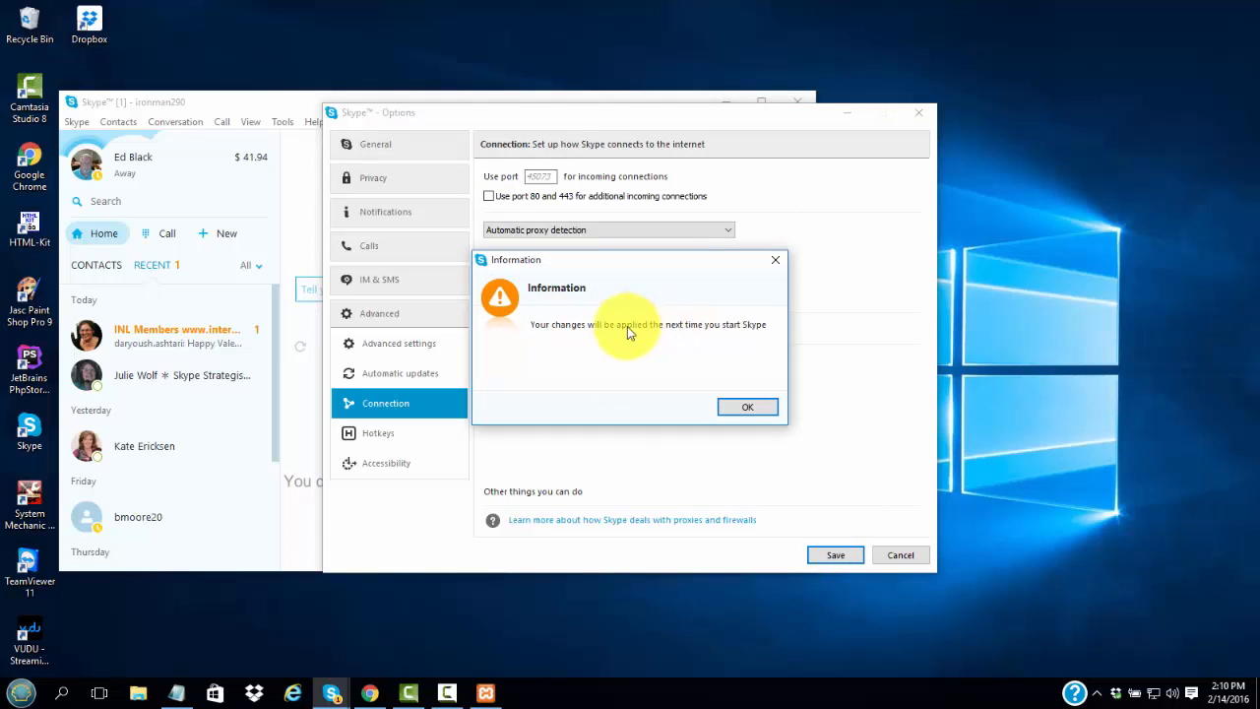
{"action": "left_click", "coordinate": [761, 406]}
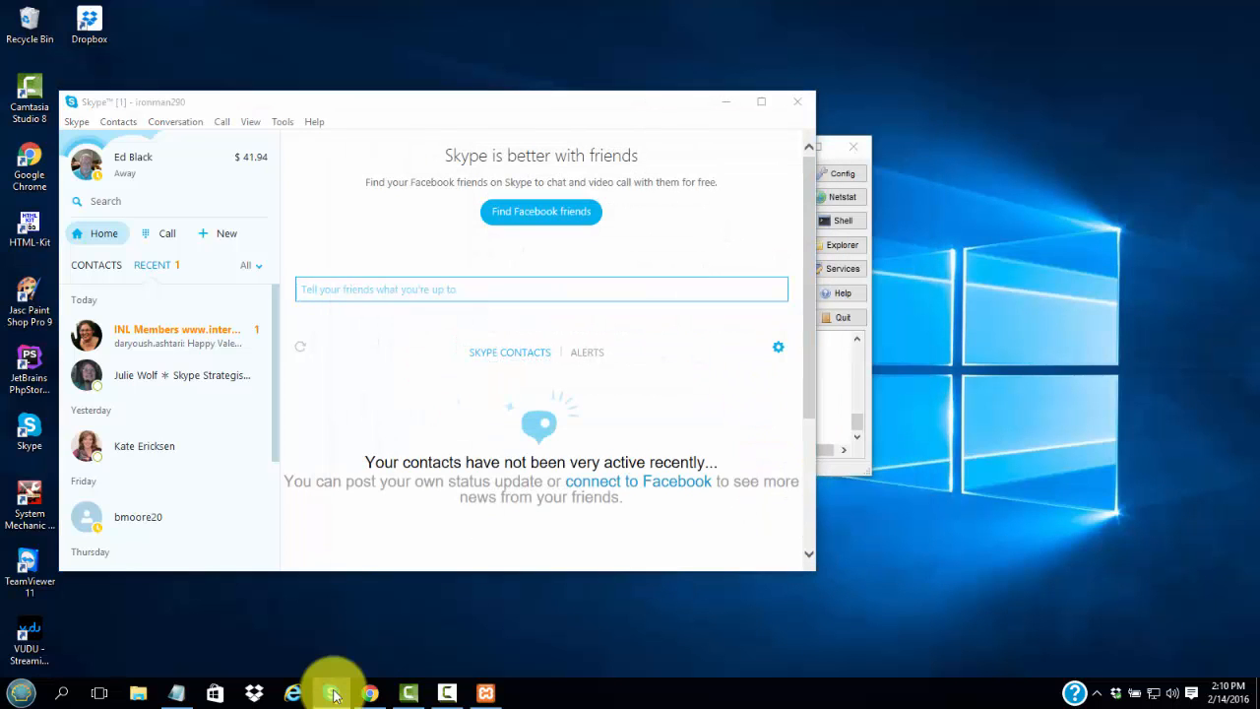
Quit Skype completely and confirm the exit.
{"action": "right_click", "coordinate": [333, 693]}
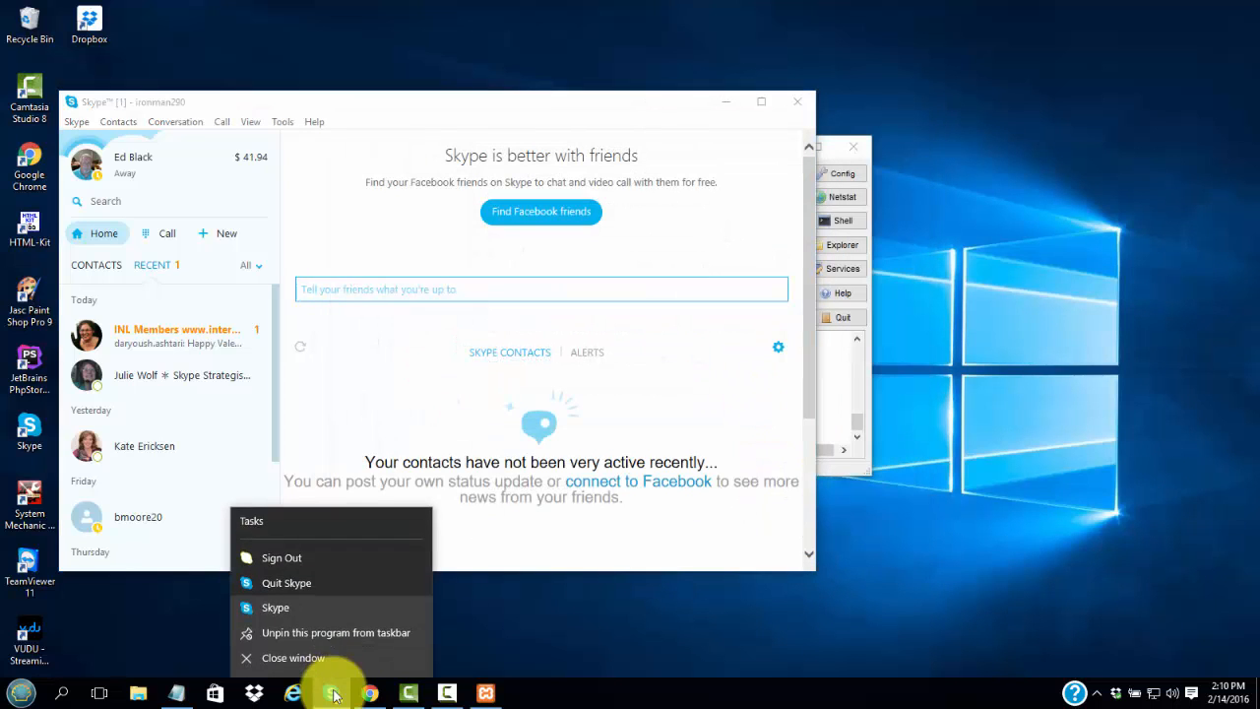
{"action": "left_click", "coordinate": [297, 586]}
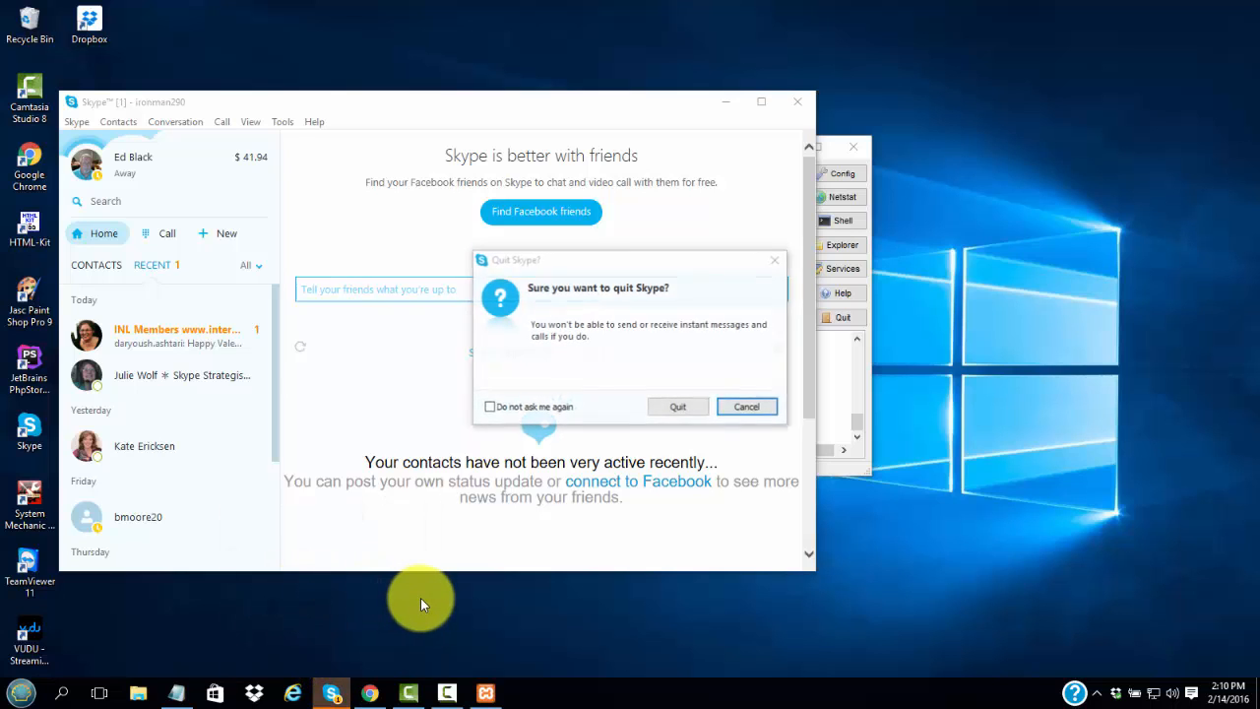
{"action": "left_click", "coordinate": [680, 406]}
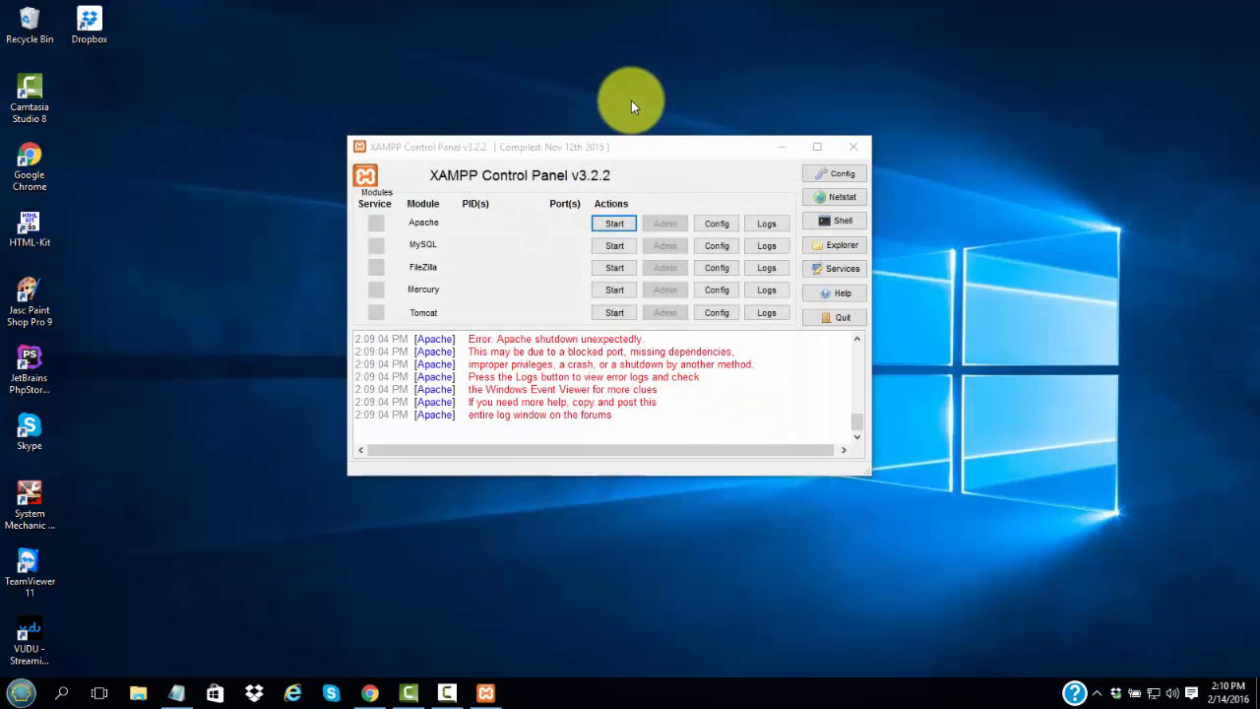
Start the Apache and MySQL modules in the XAMPP Control Panel, and open MySQL's phpMyAdmin administration page.
{"action": "left_click_drag", "start_coordinate": [619, 147], "coordinate": [624, 124]}
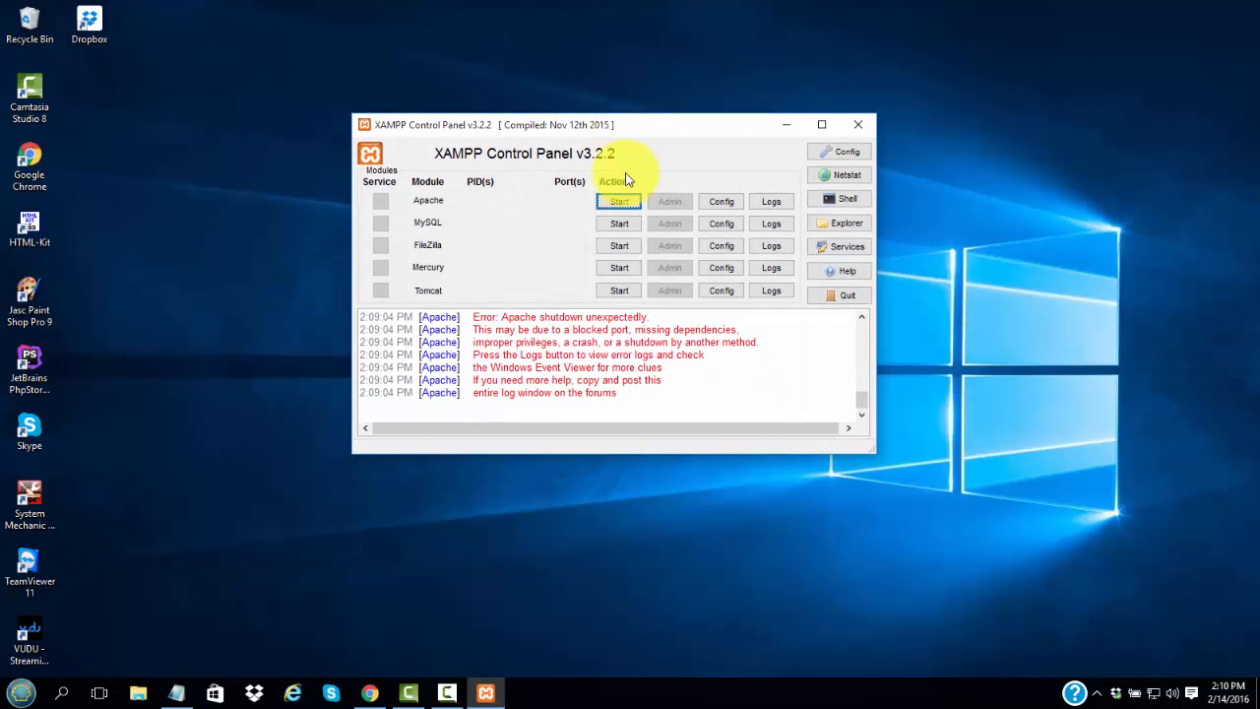
{"action": "left_click", "coordinate": [620, 203]}
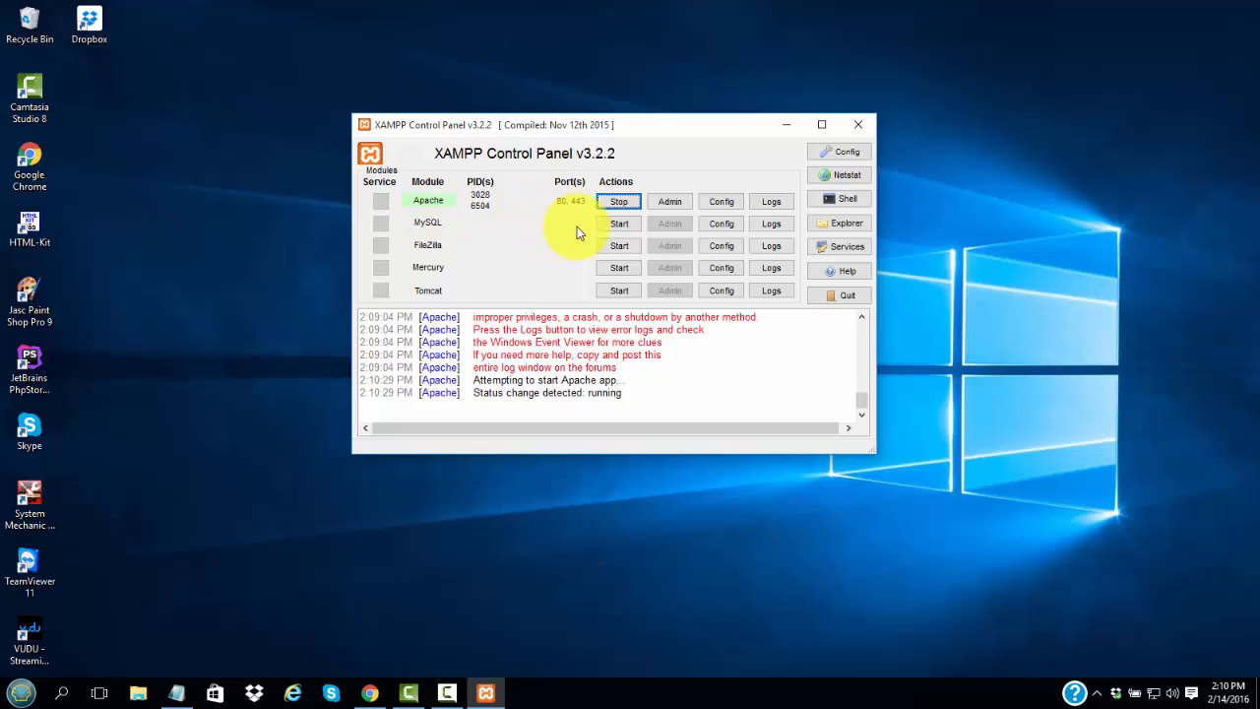
{"action": "left_click", "coordinate": [617, 225]}
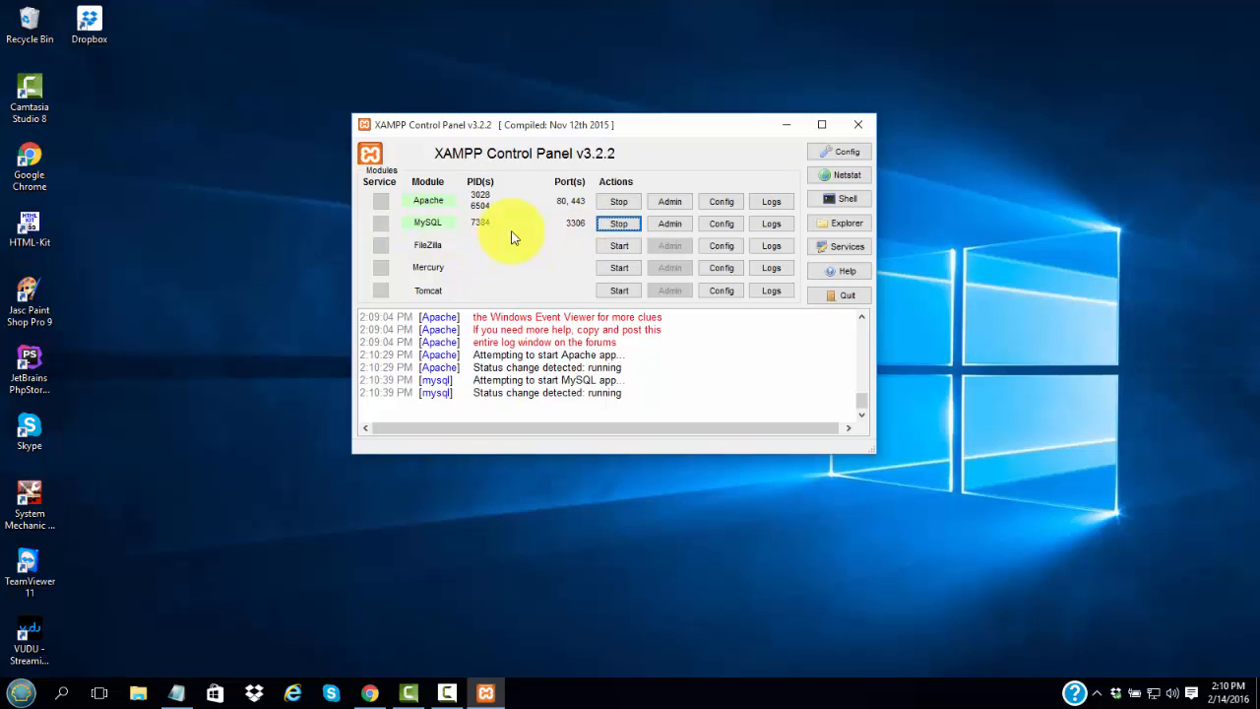
{"action": "left_click", "coordinate": [674, 225]}
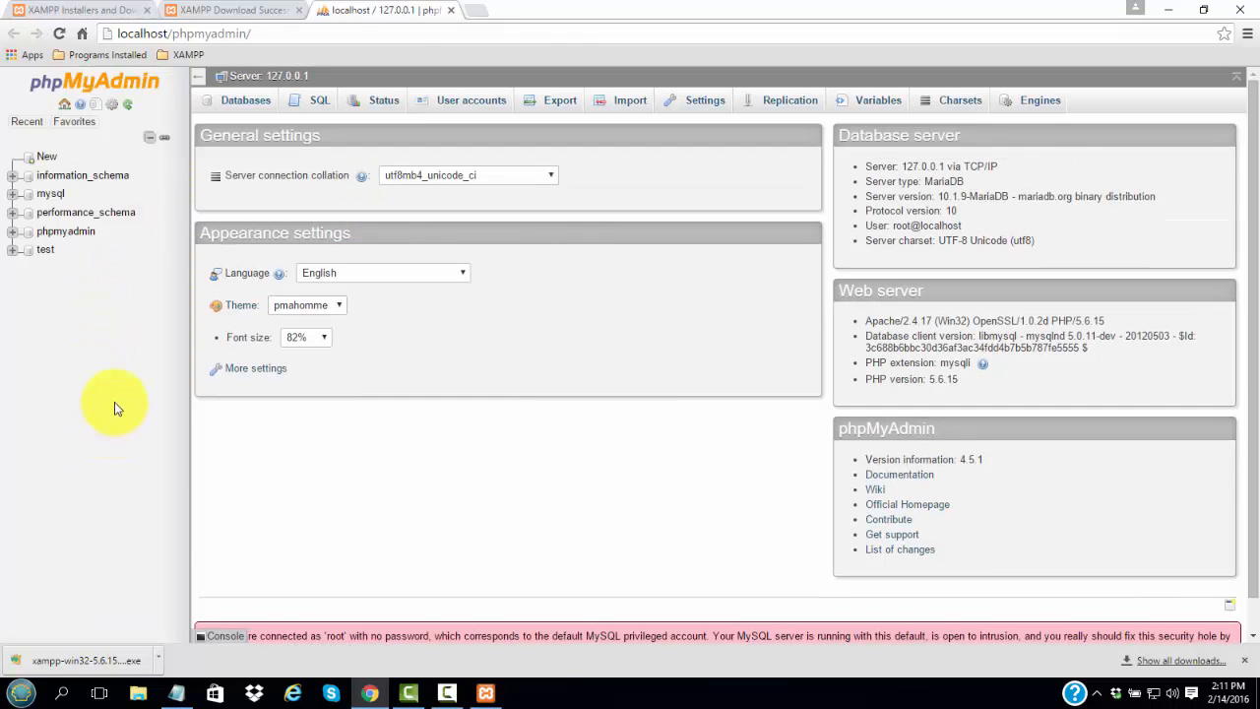
Close the browser window showing phpMyAdmin and minimize the XAMPP Control Panel to clear the desktop.
{"action": "left_click", "coordinate": [1242, 21]}
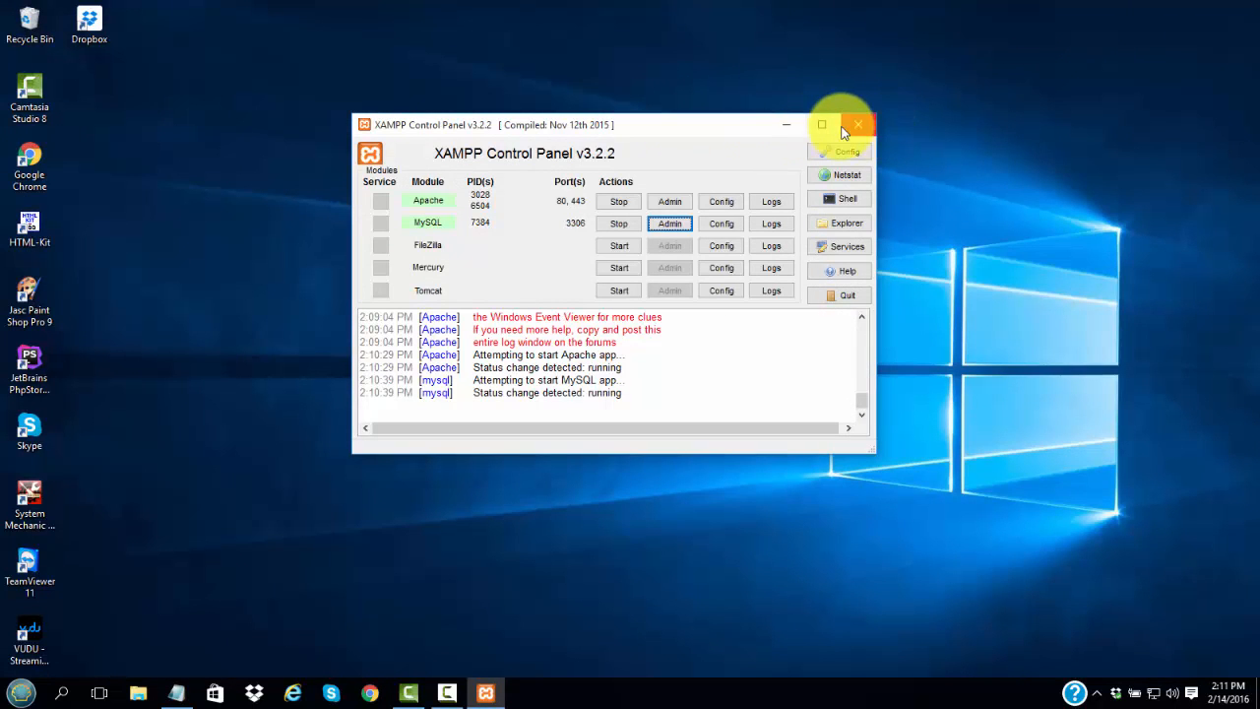
{"action": "left_click", "coordinate": [788, 125]}
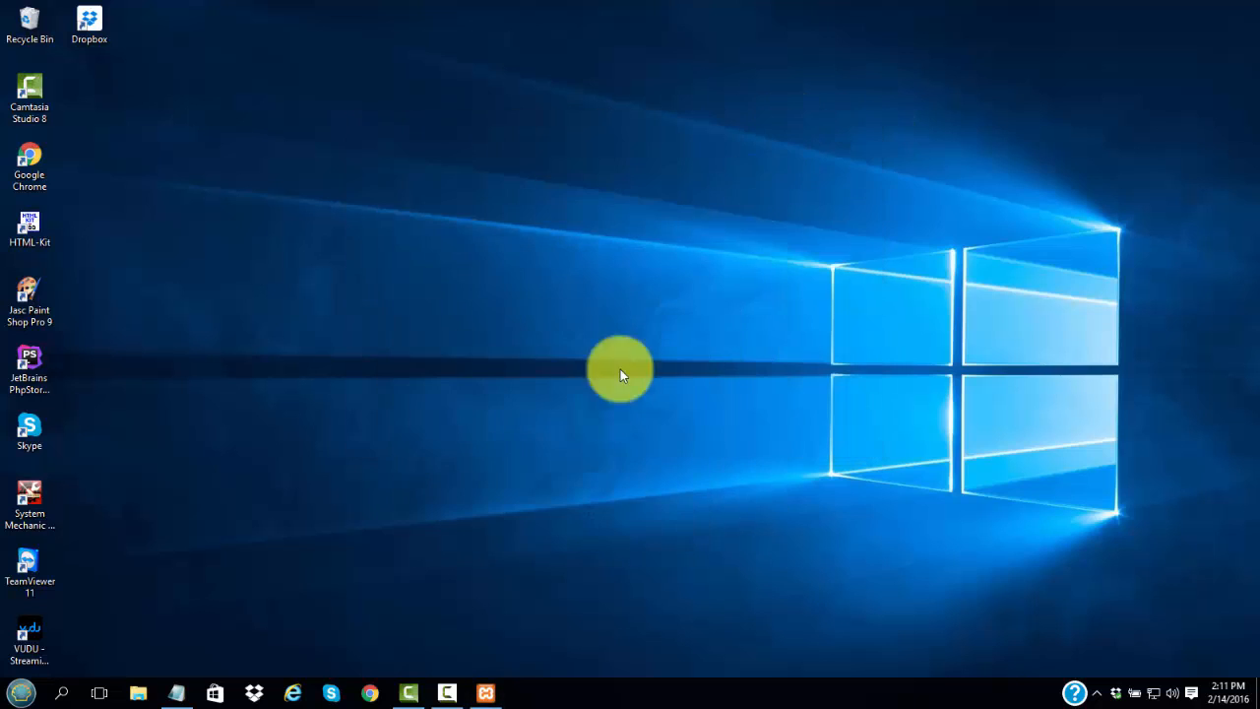
Find XAMPP Control Panel in the XAMPP folder of the installed programs and pin it to Start.
{"action": "left_click", "coordinate": [22, 693]}
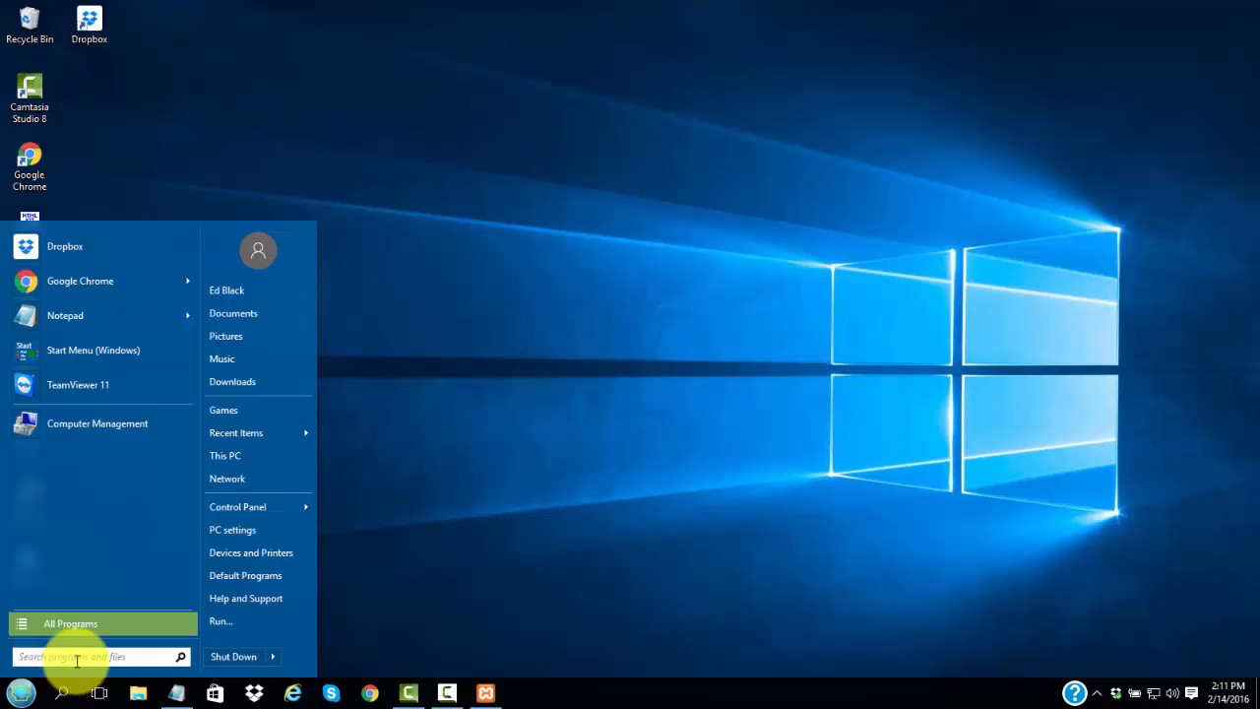
{"action": "left_click", "coordinate": [84, 624]}
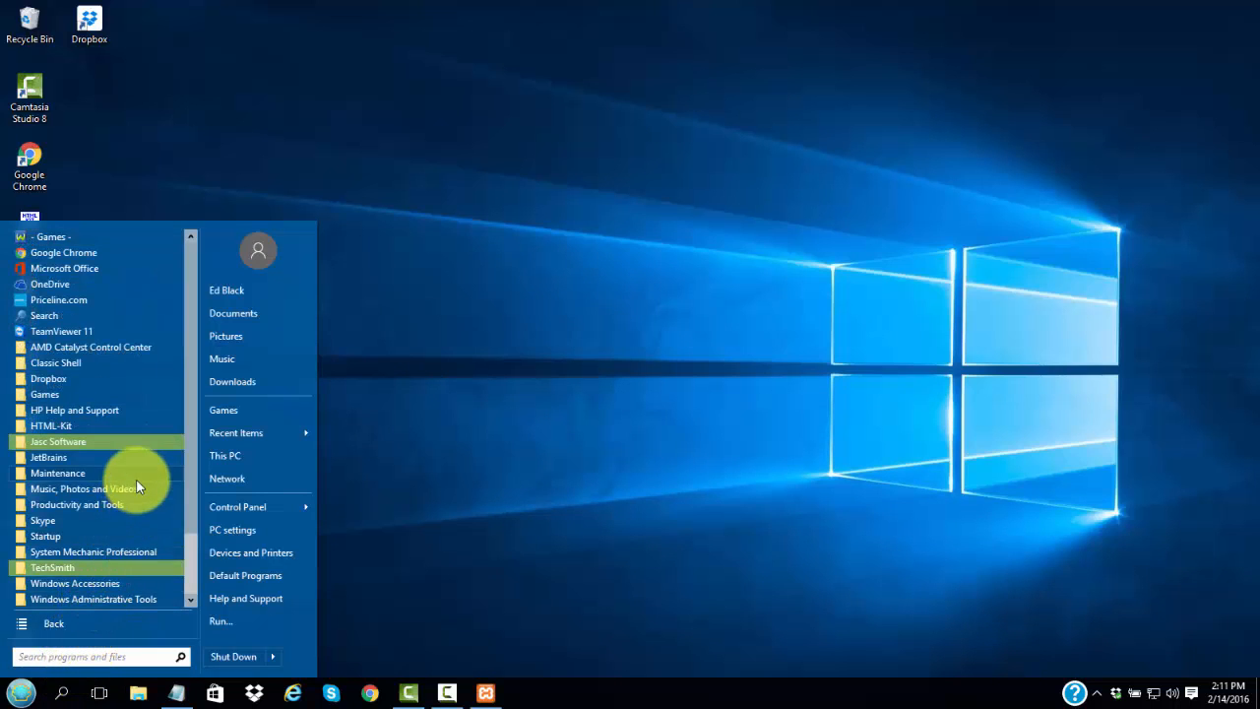
{"action": "scroll", "coordinate": [199, 434], "scroll_direction": "down", "scroll_amount": 1}
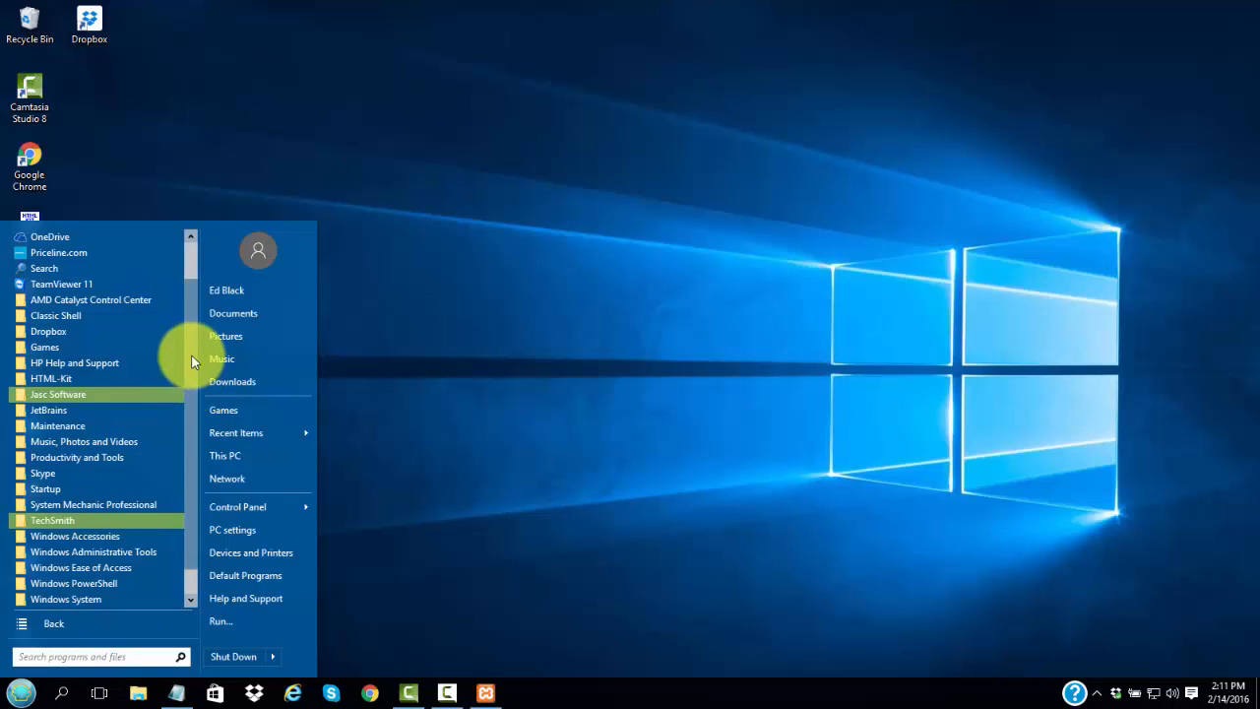
{"action": "scroll", "coordinate": [185, 414], "scroll_direction": "down", "scroll_amount": 1}
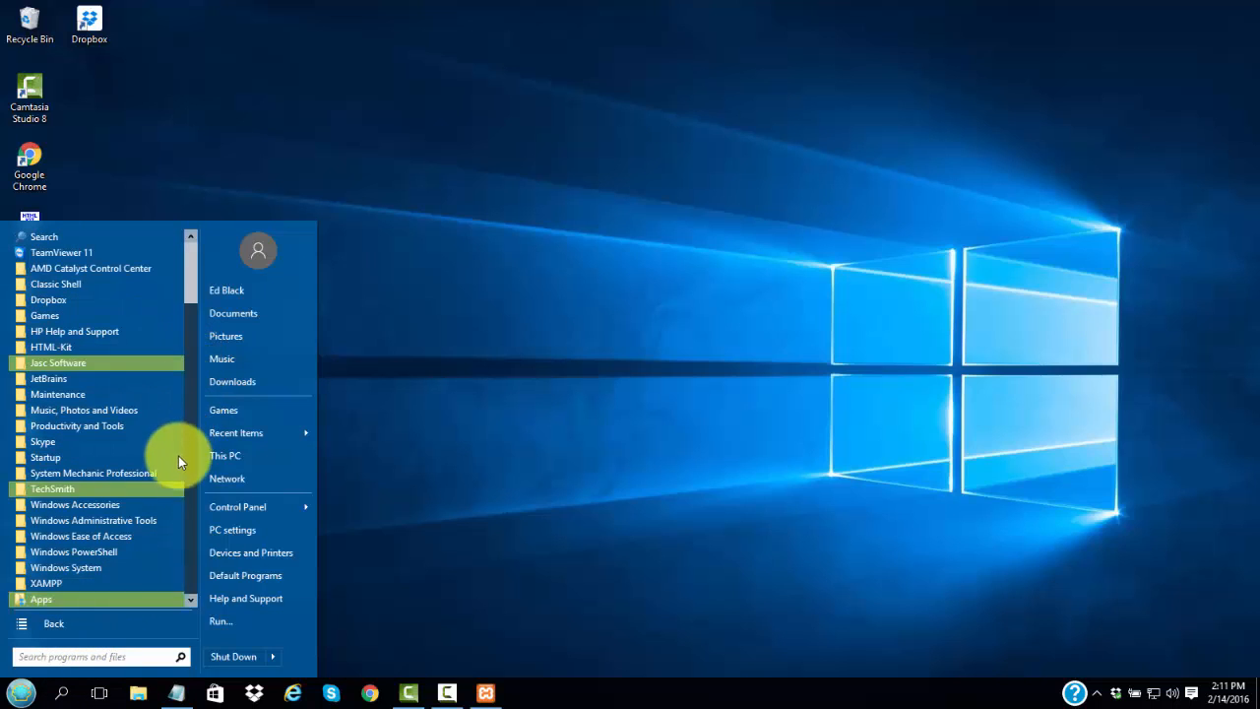
{"action": "left_click", "coordinate": [33, 583]}
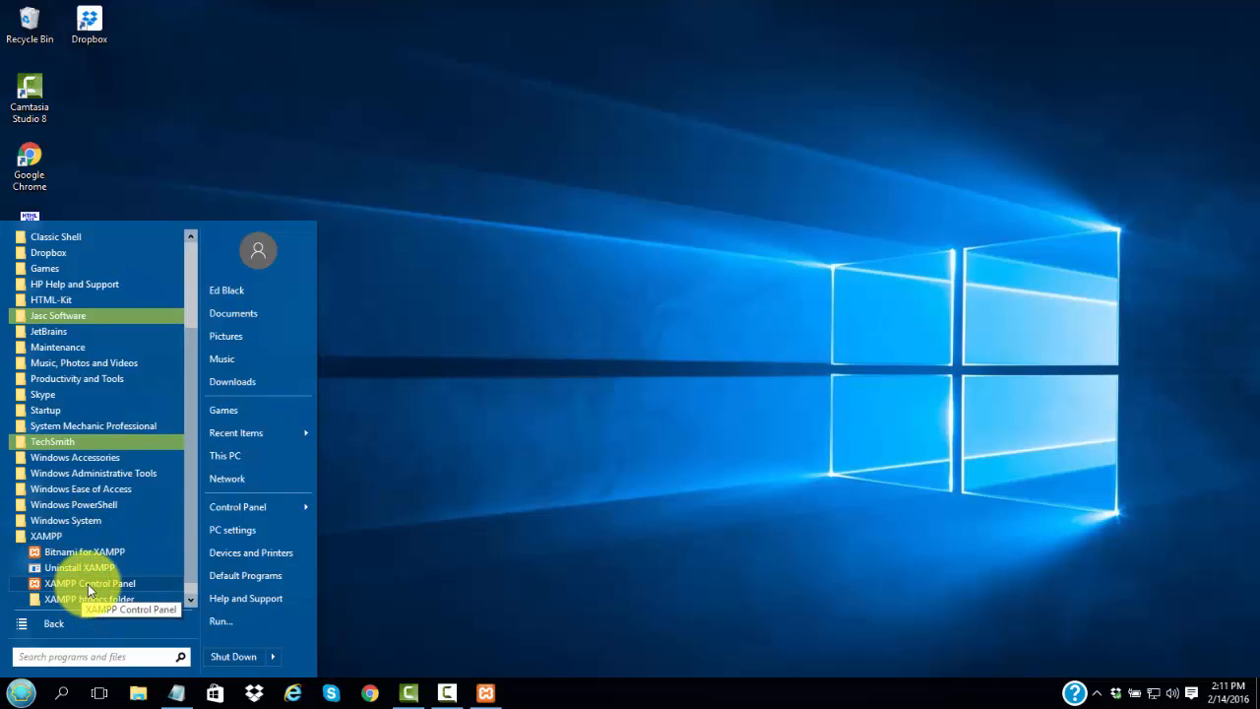
{"action": "right_click", "coordinate": [88, 584]}
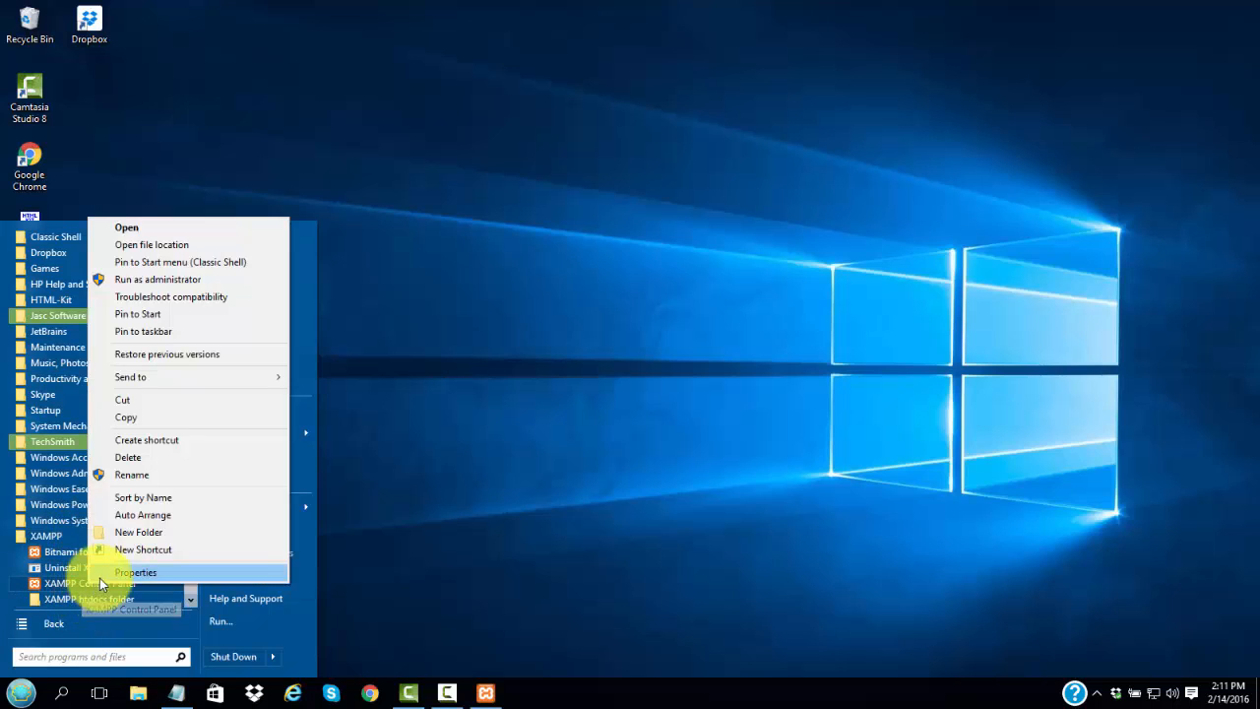
{"action": "left_click", "coordinate": [153, 317]}
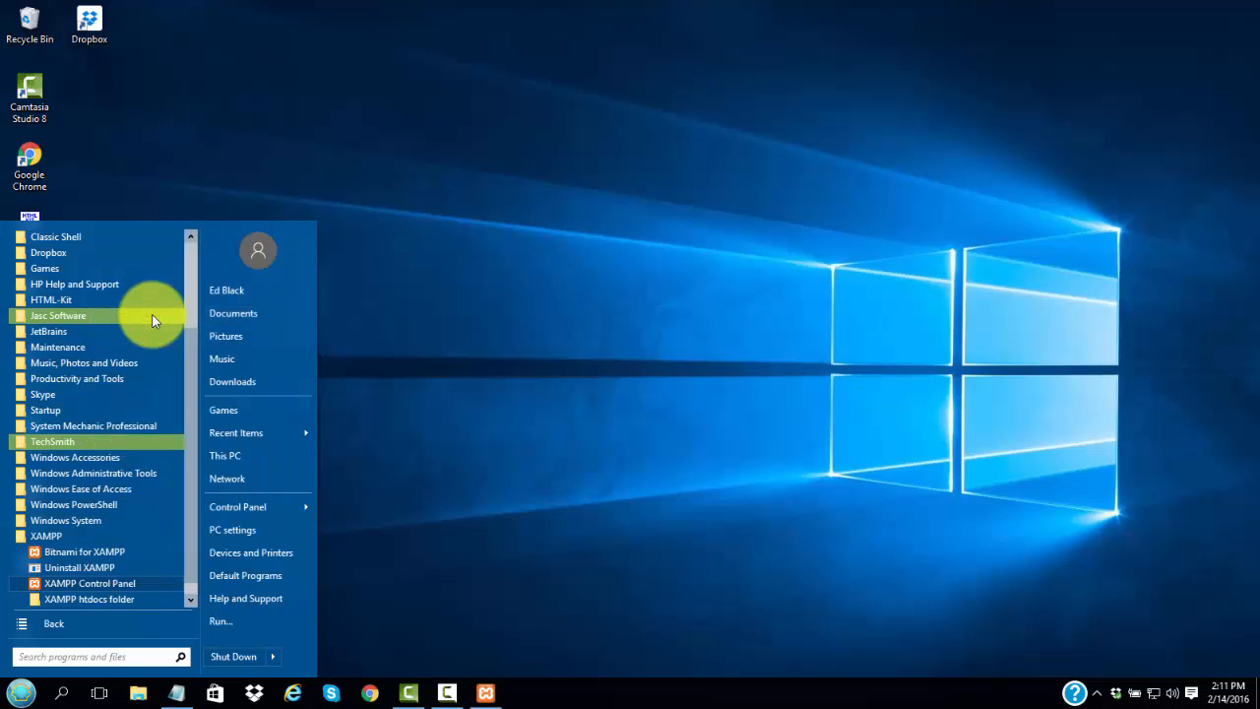
Pin XAMPP Control Panel to the taskbar and close the program list.
{"action": "right_click", "coordinate": [77, 583]}
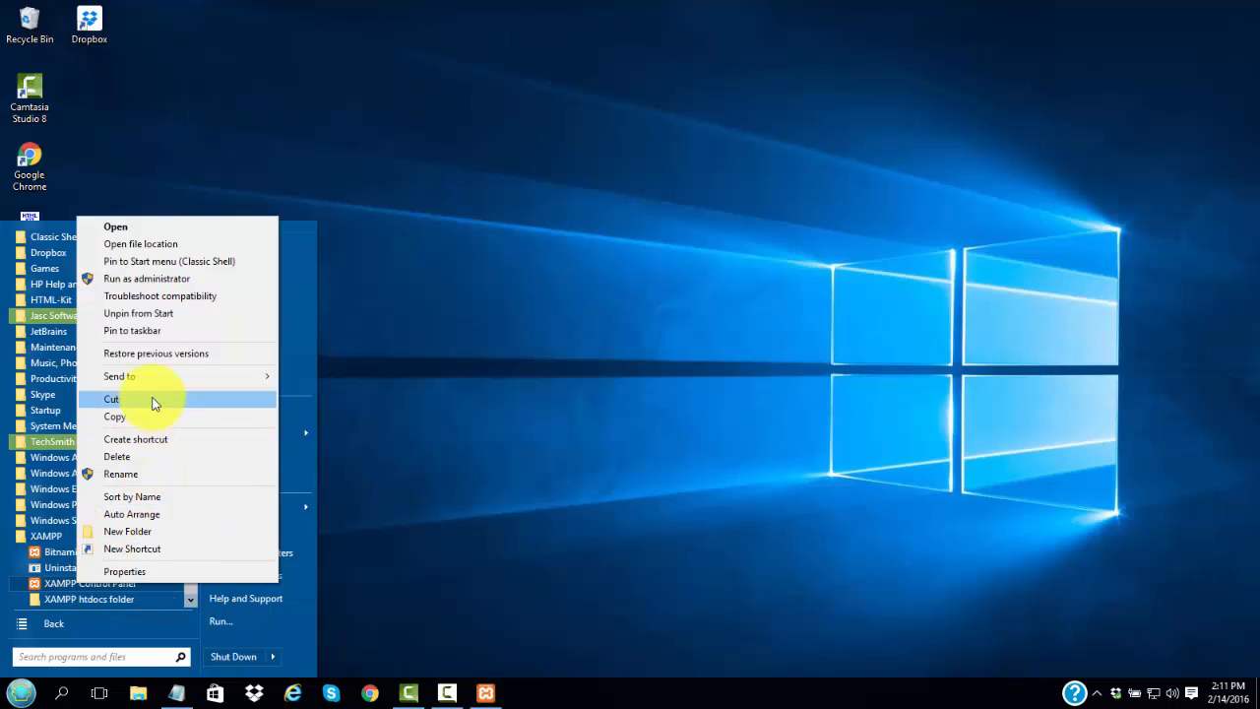
{"action": "left_click", "coordinate": [122, 332]}
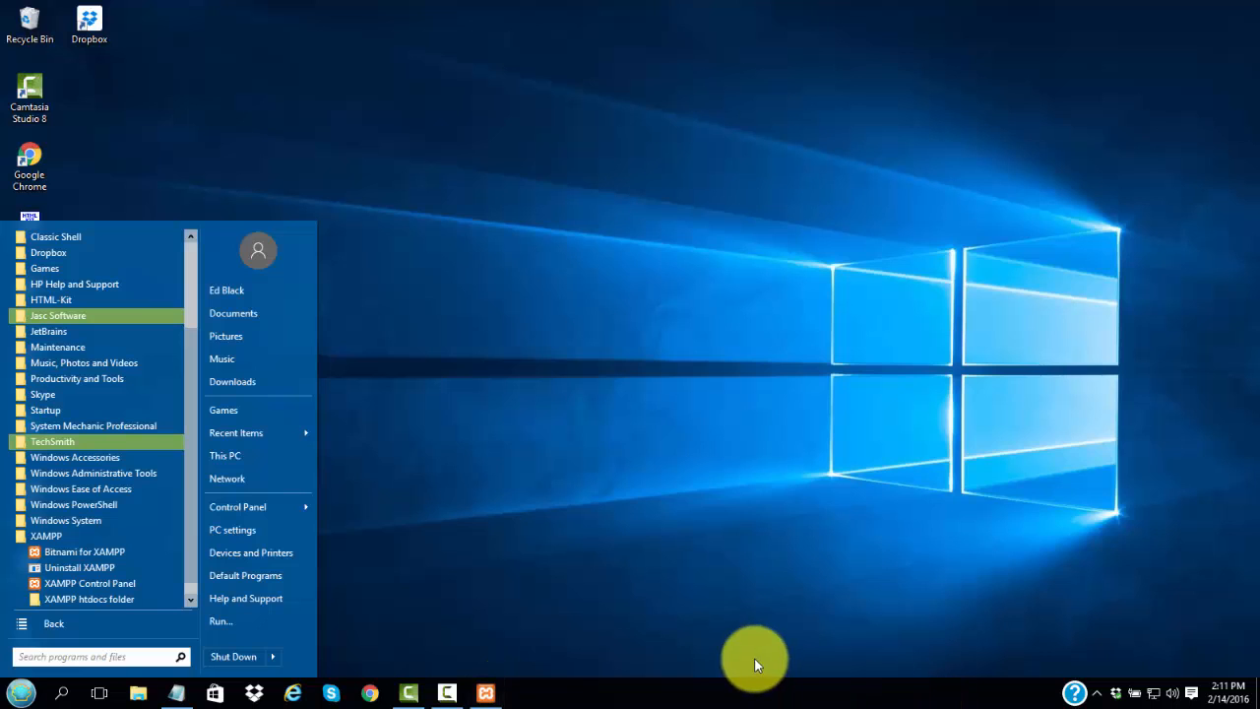
{"action": "left_click", "coordinate": [471, 531]}
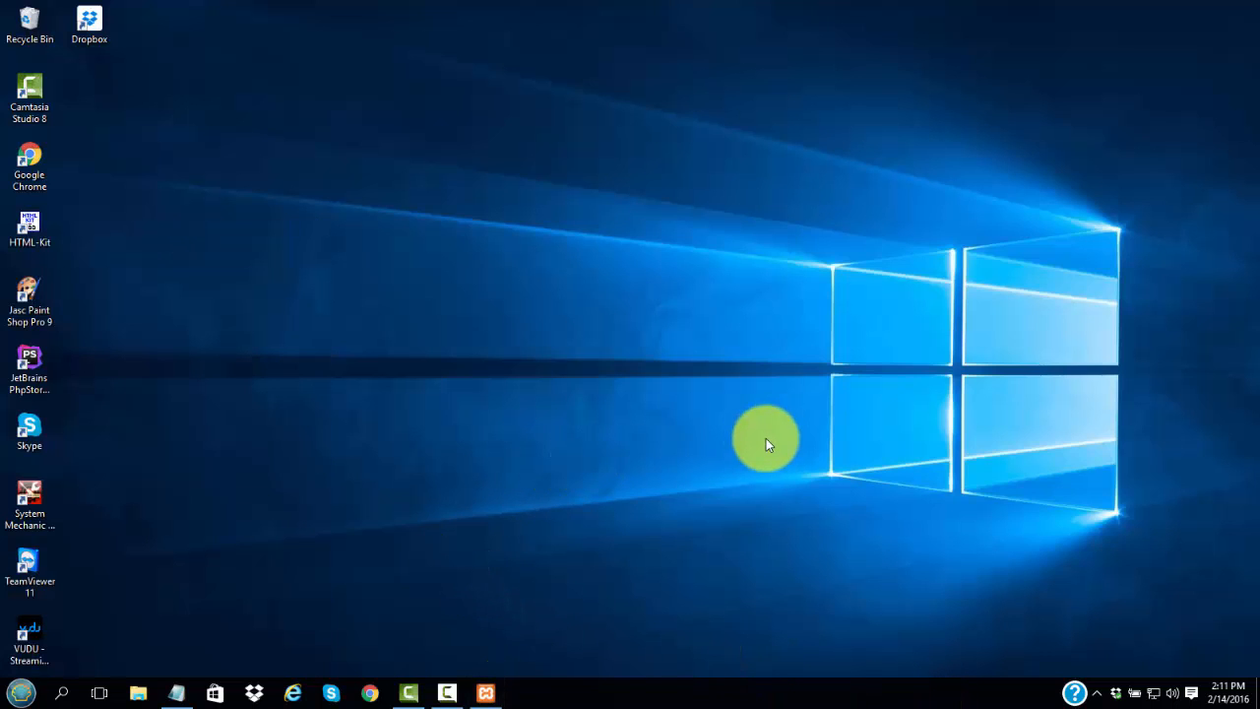
Create a shortcut to XAMPP Control Panel from its program list entry and accept placing it on the desktop.
{"action": "left_click", "coordinate": [10, 694]}
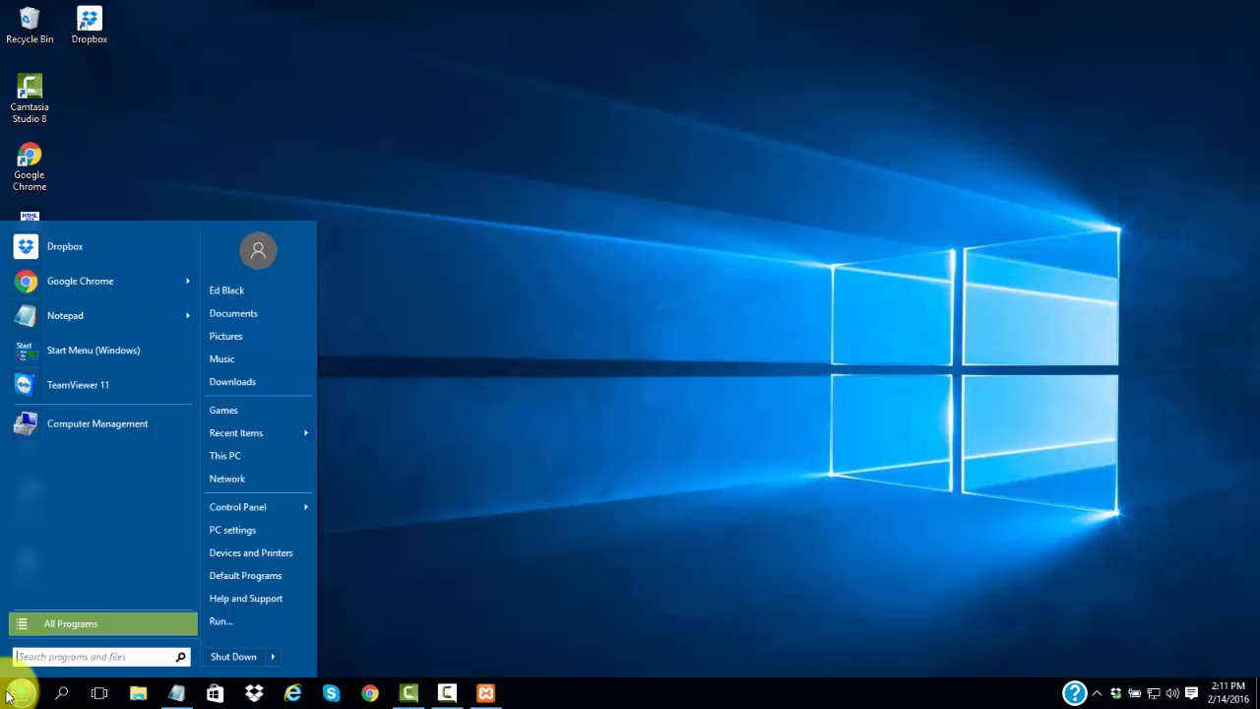
{"action": "left_click", "coordinate": [72, 620]}
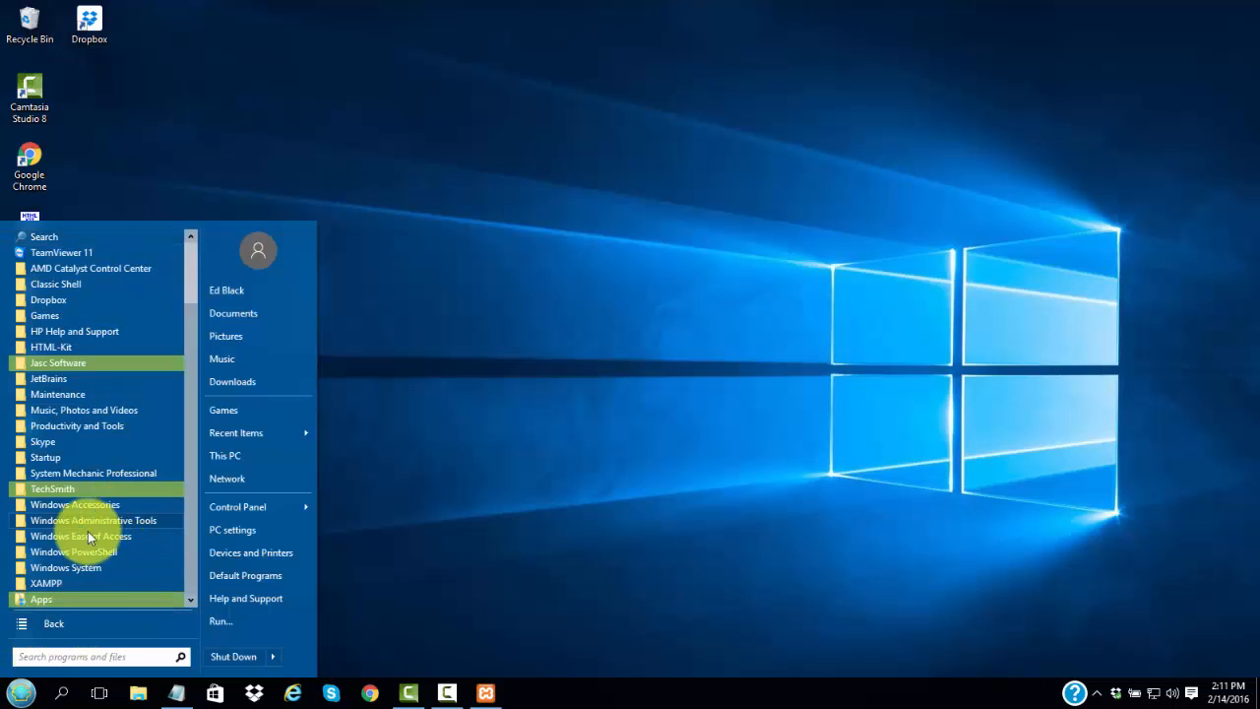
{"action": "left_click", "coordinate": [39, 582]}
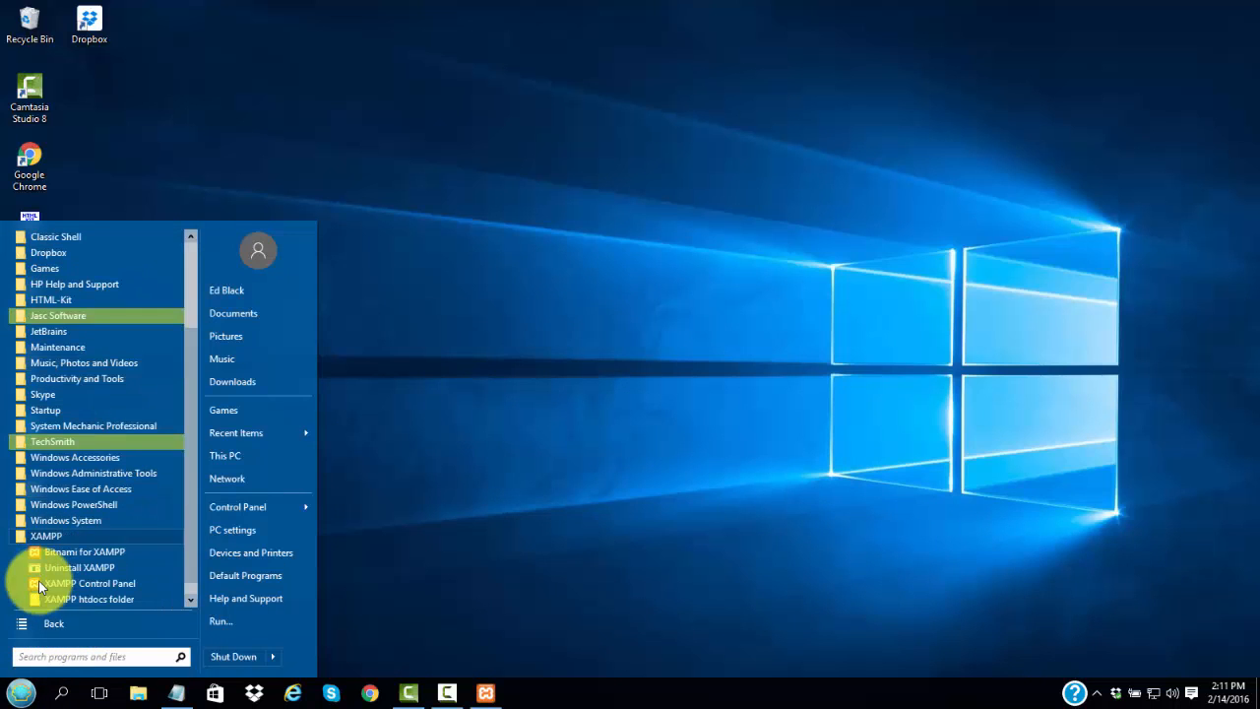
{"action": "right_click", "coordinate": [92, 584]}
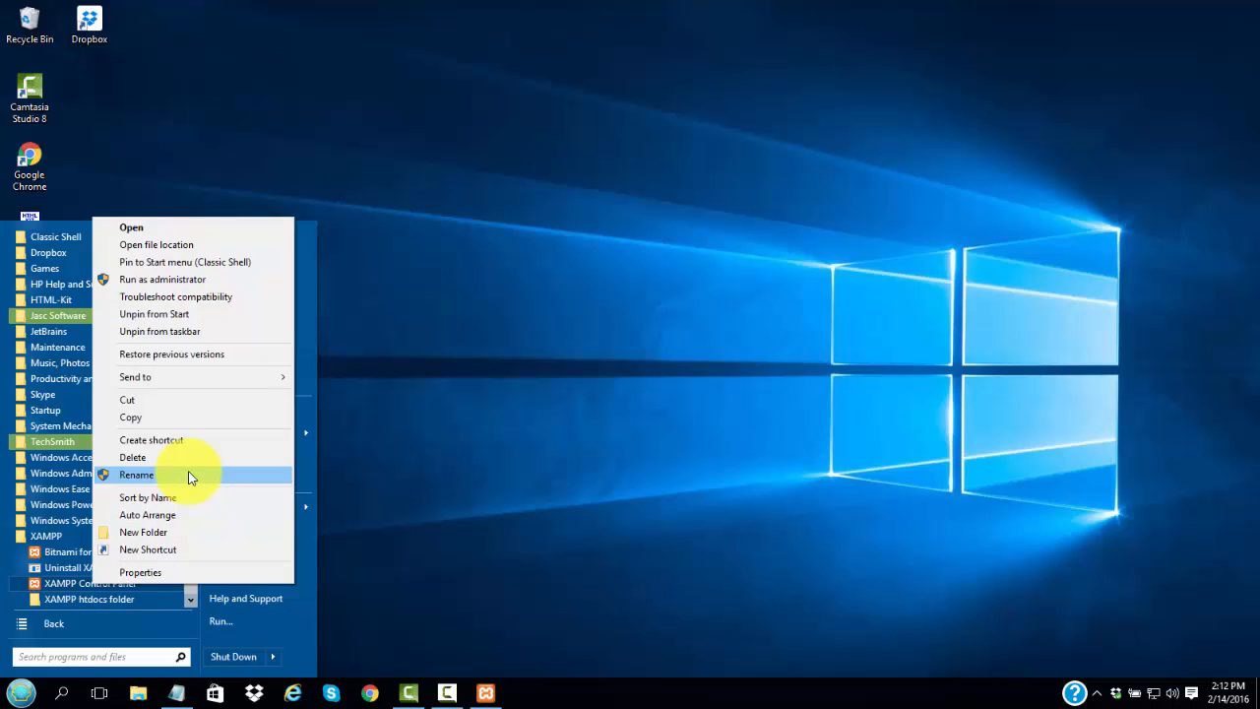
{"action": "left_click", "coordinate": [171, 445]}
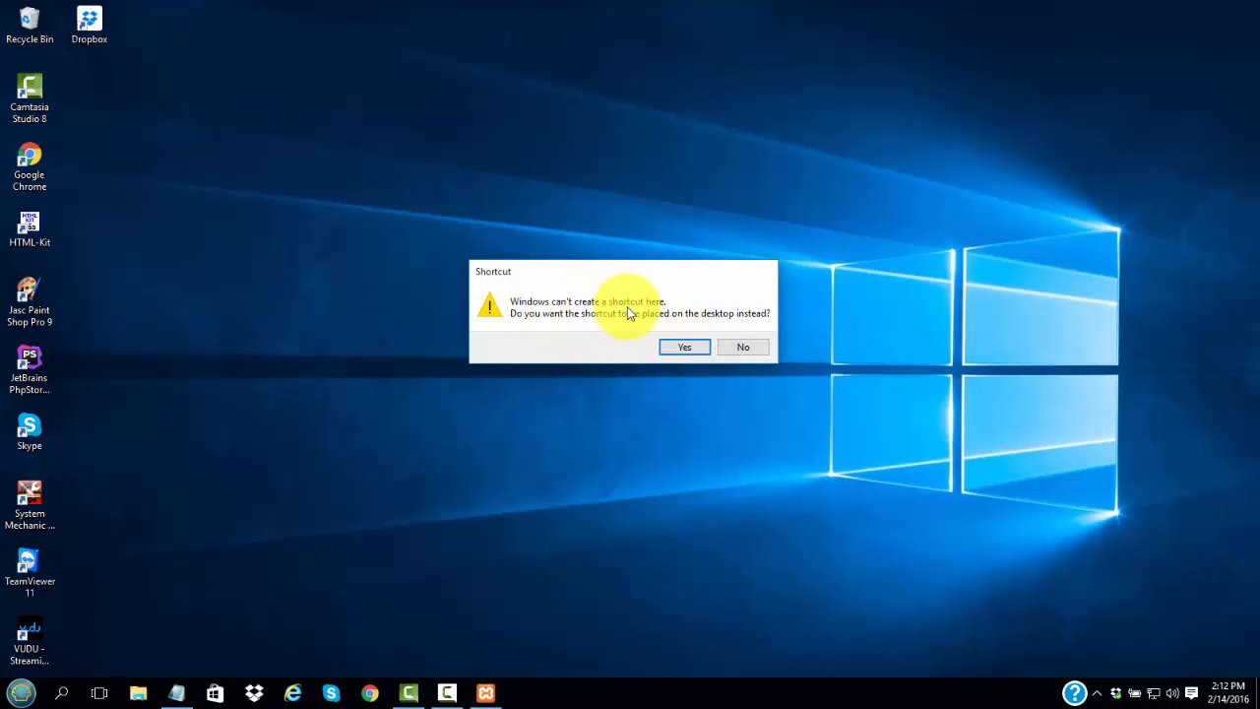
{"action": "left_click", "coordinate": [694, 350]}
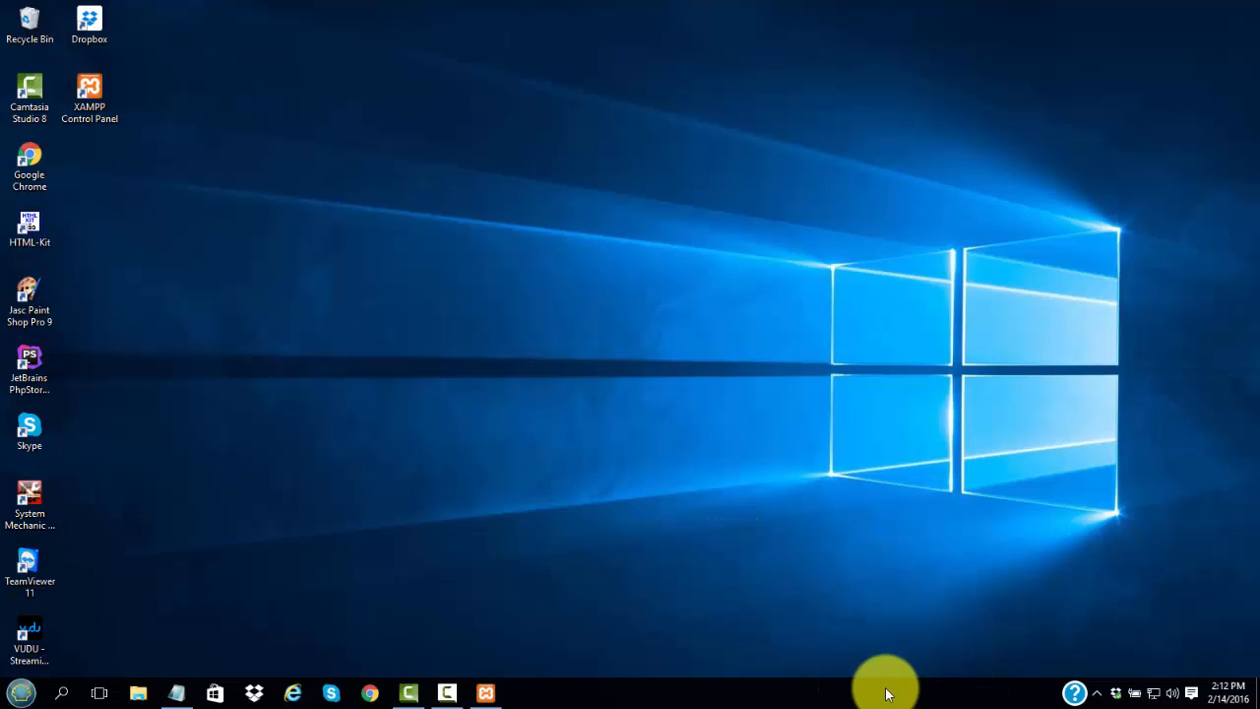
{"action": "left_click", "coordinate": [448, 693]}
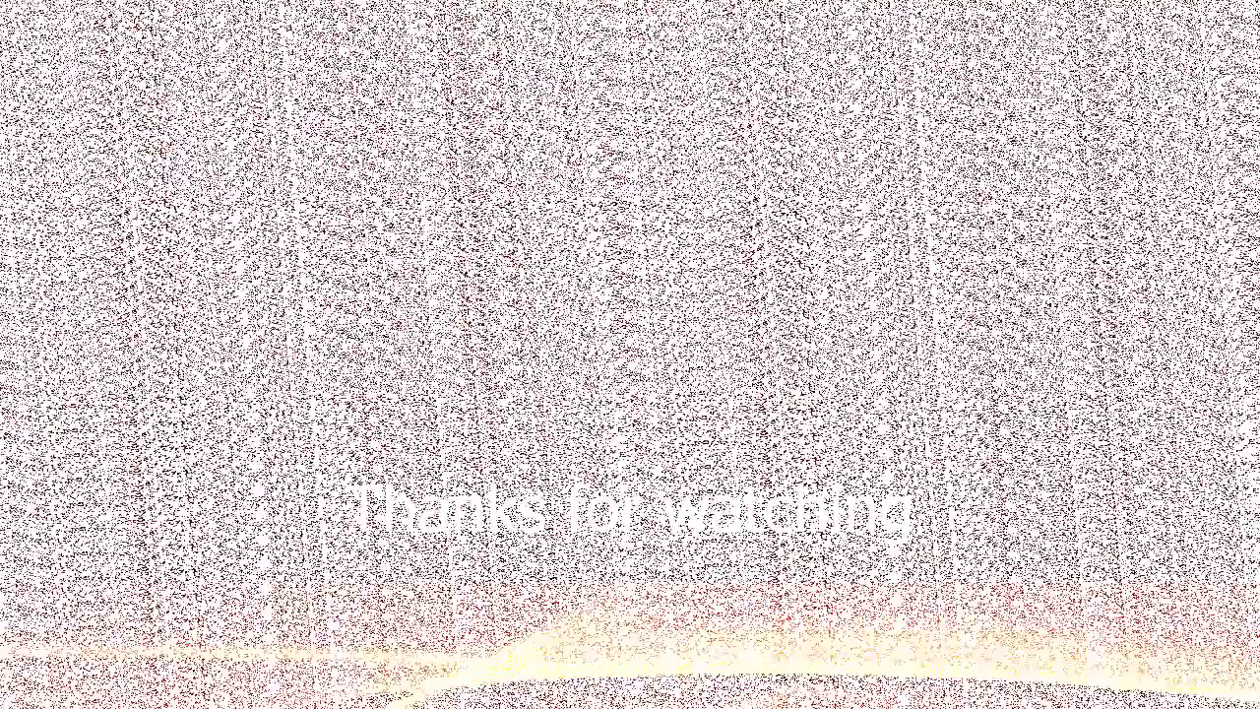